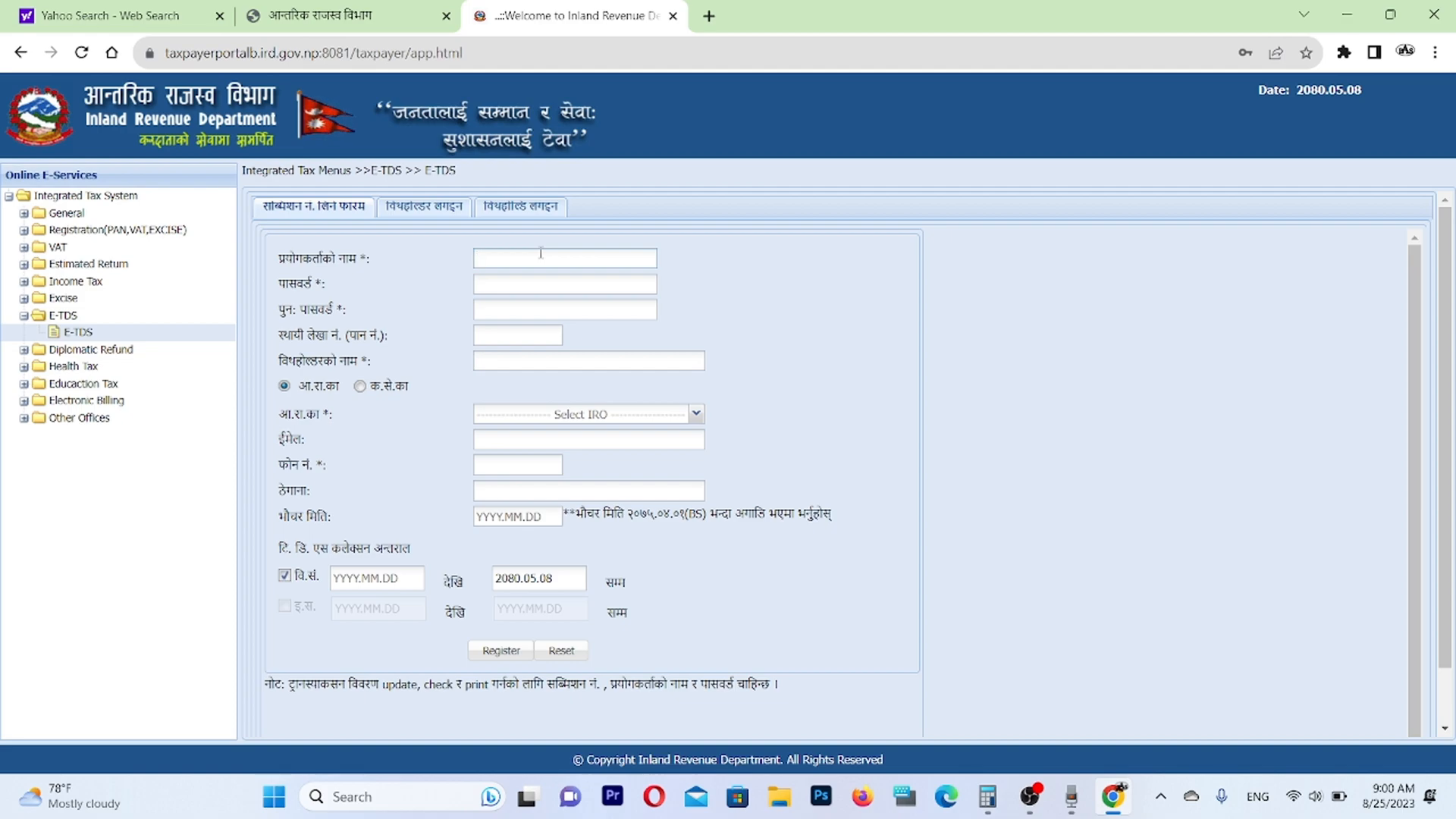
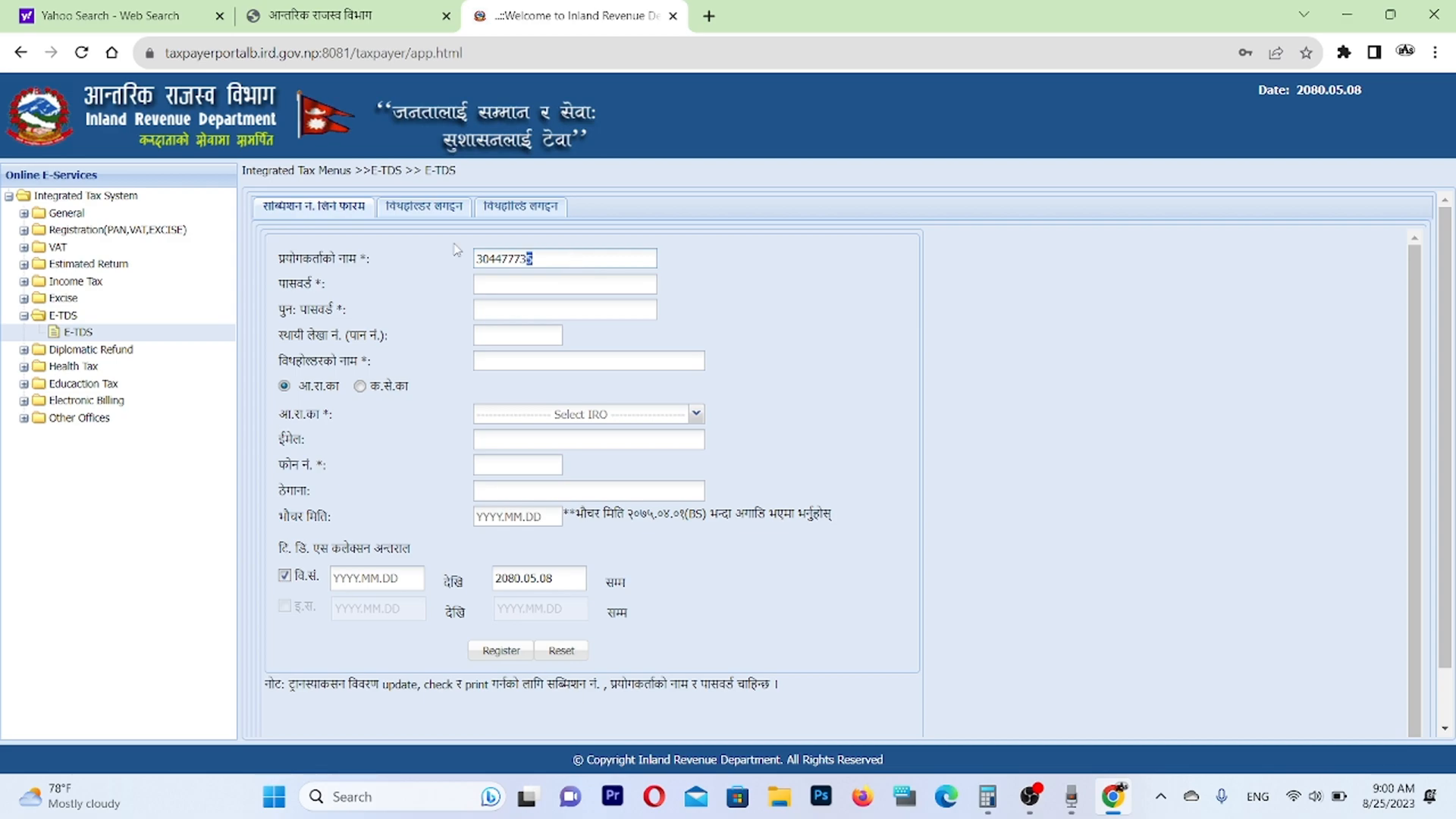
# Enter the account password and repeat it in the password confirmation field.
pyautogui.moveTo(530, 259); pyautogui.dragTo(322, 238)
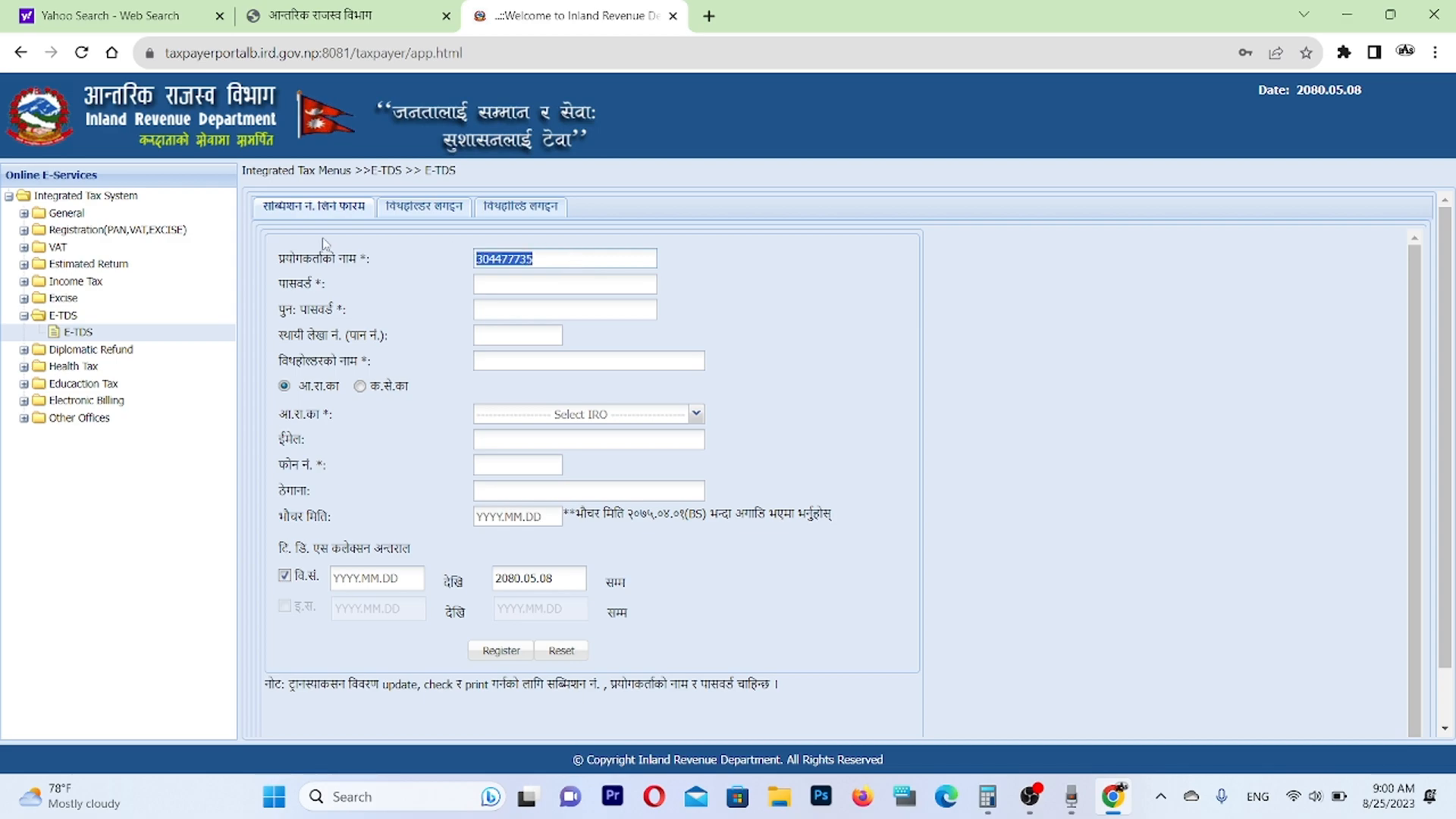
pyautogui.click(516, 283)
pyautogui.write('•••••••••')
pyautogui.click(510, 317)
pyautogui.write('•••••••••')
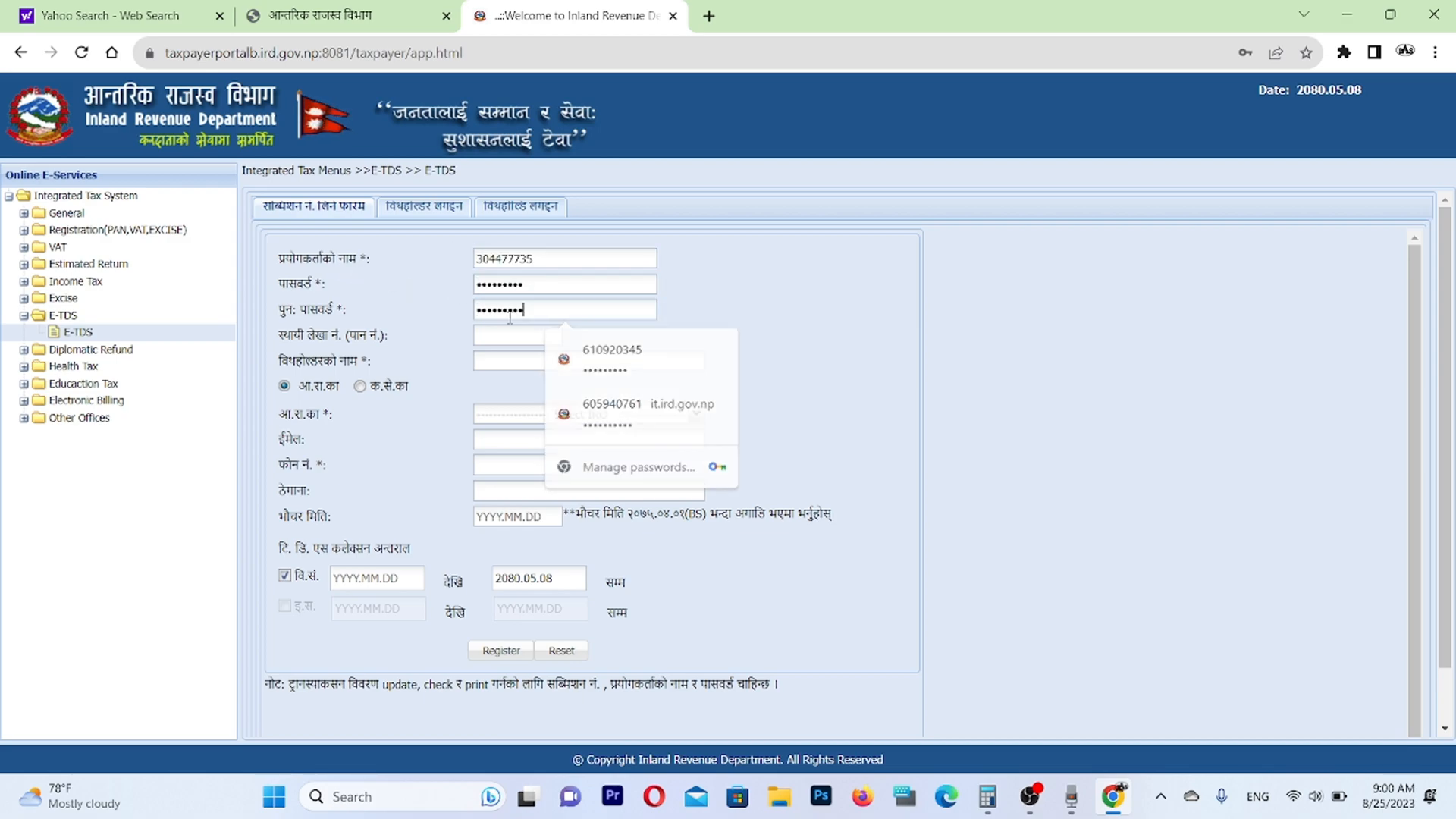
# Fill in the withholder's PAN and load the matching withholder name.
pyautogui.click(501, 332)
pyautogui.click(503, 361)
# Set the voucher date on the registration form to 2080.05.05.
pyautogui.click(523, 516)
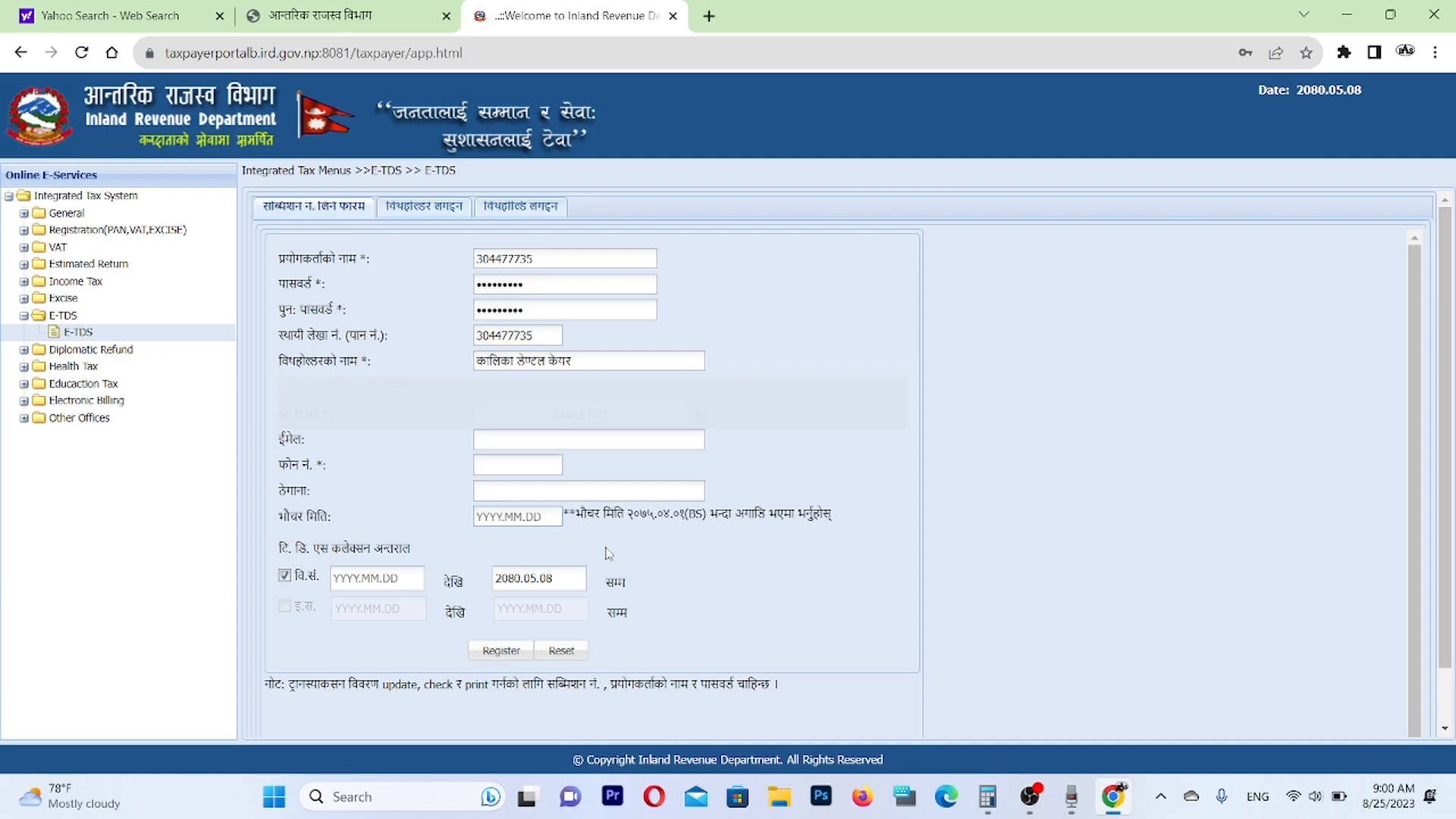
pyautogui.write('2')
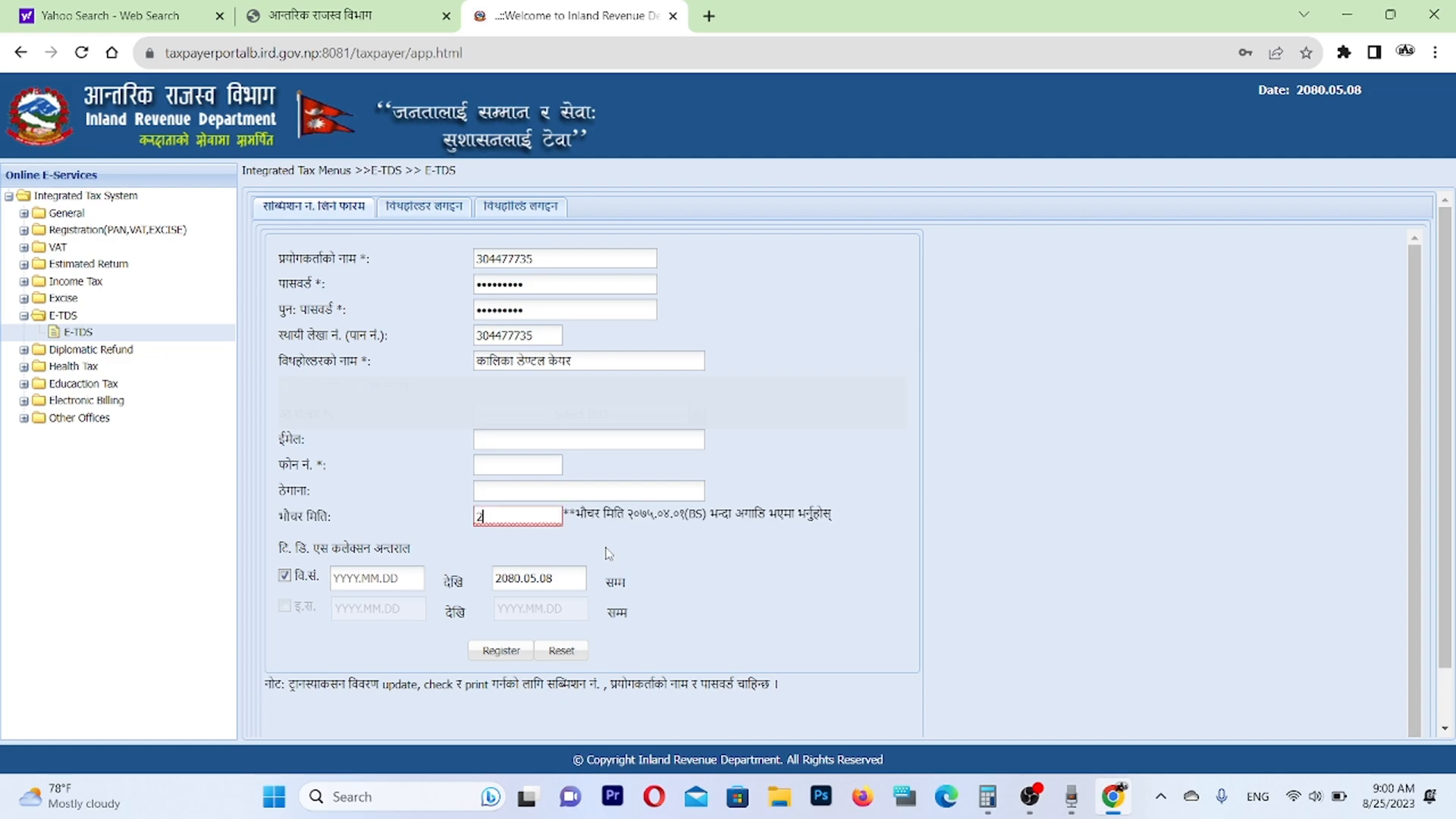
pyautogui.write('080.05.05.0')
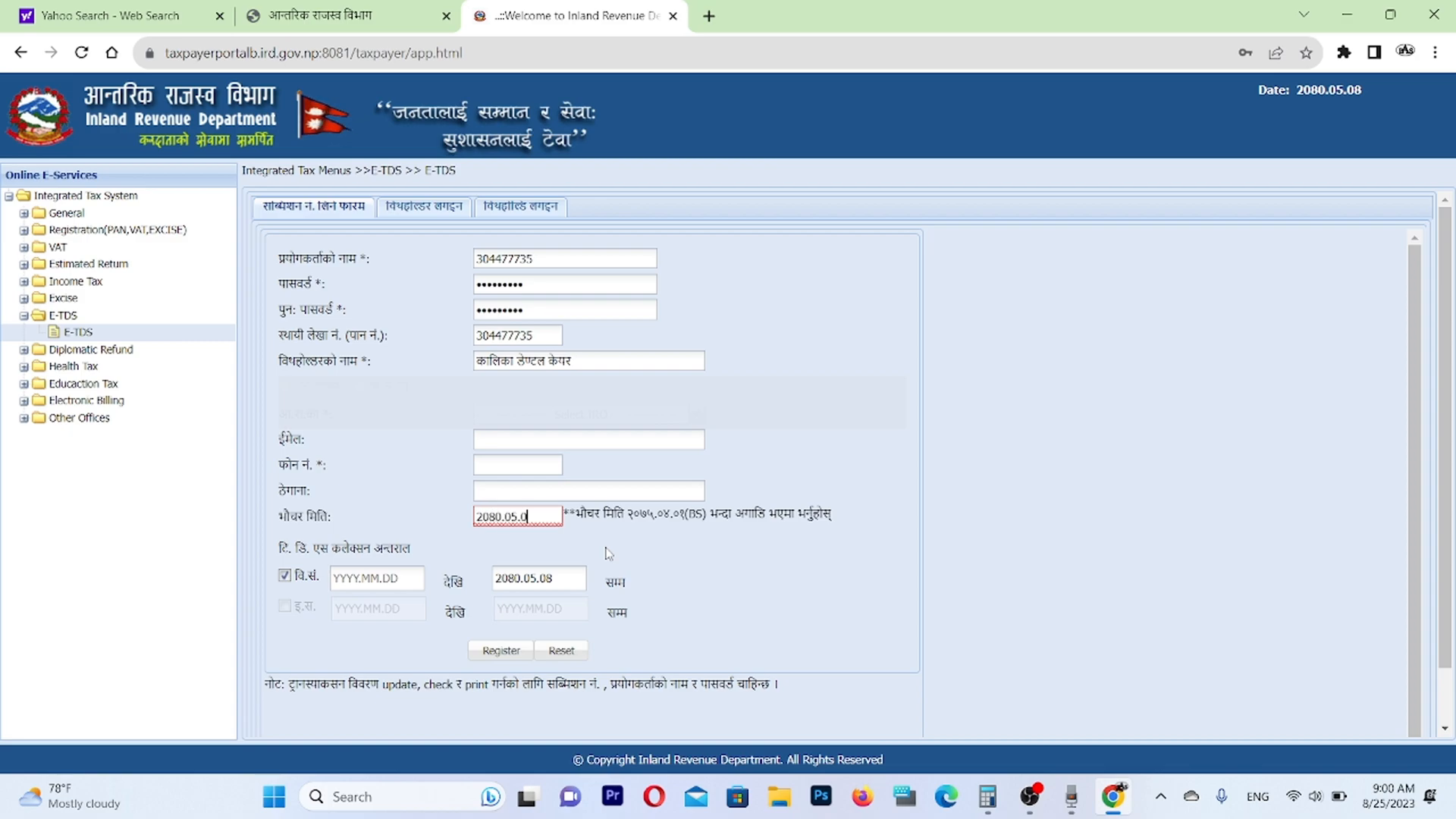
pyautogui.write('2079.04.01')
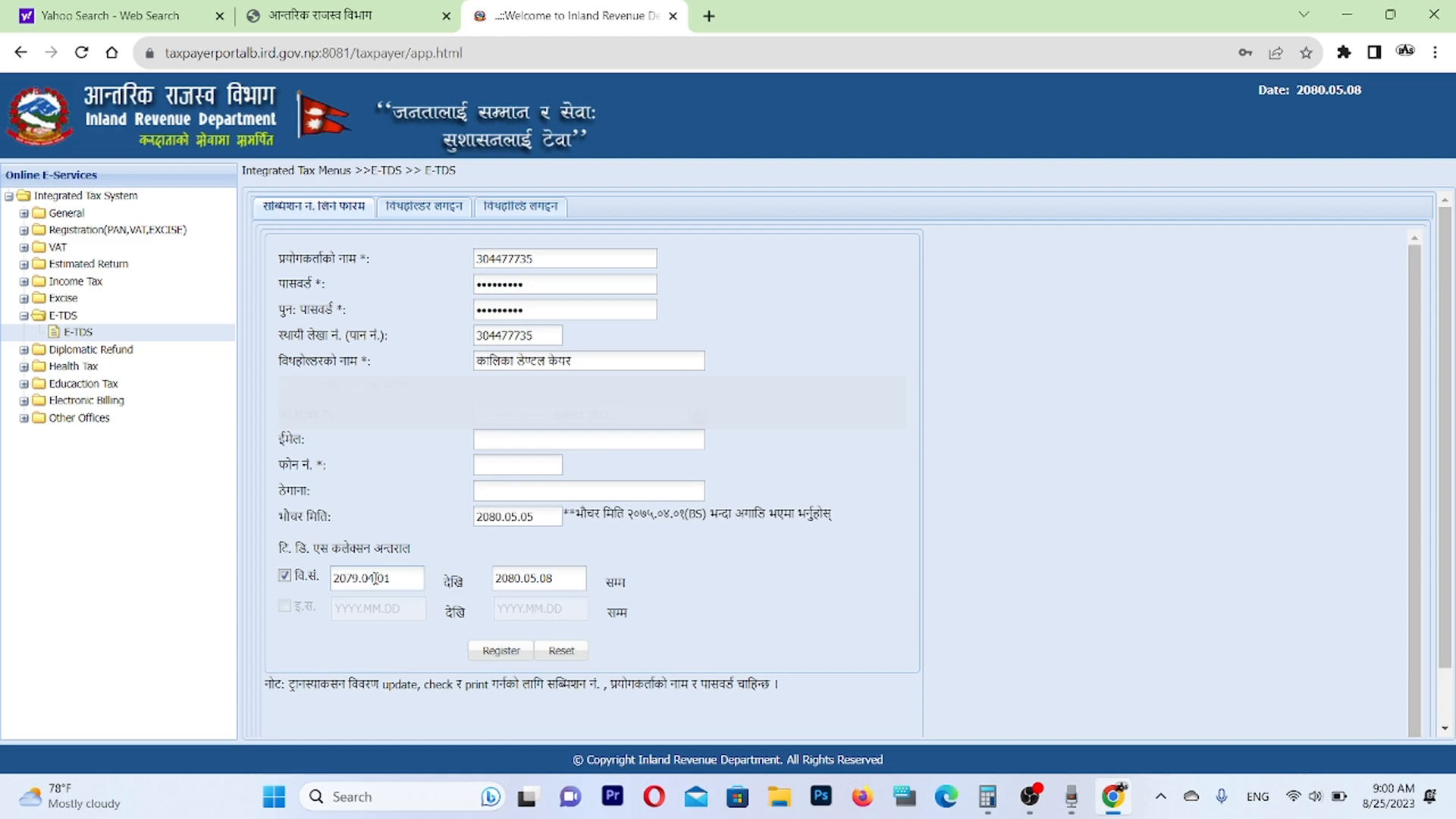
# Set the TDS collection period in B.S. dates from 2079.04.01 to 2080.03.31 and try to register the form.
pyautogui.press('Tab')
pyautogui.write('2080.03.32')
pyautogui.press('BackSpace')
pyautogui.write('1')
pyautogui.click(501, 651)
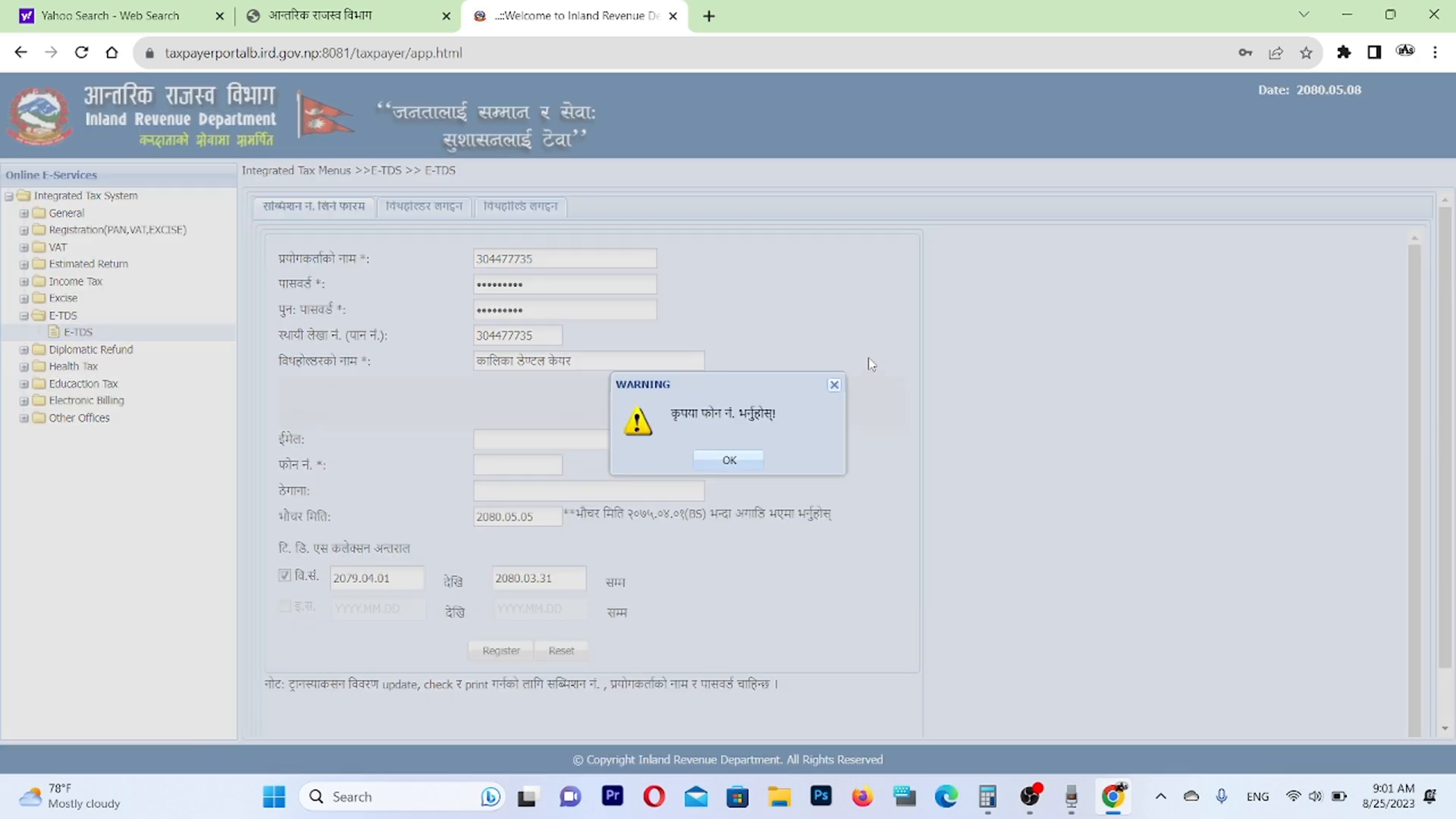
# Dismiss the warning, enter the contact's phone number and register the submission.
pyautogui.click(834, 385)
pyautogui.click(520, 462)
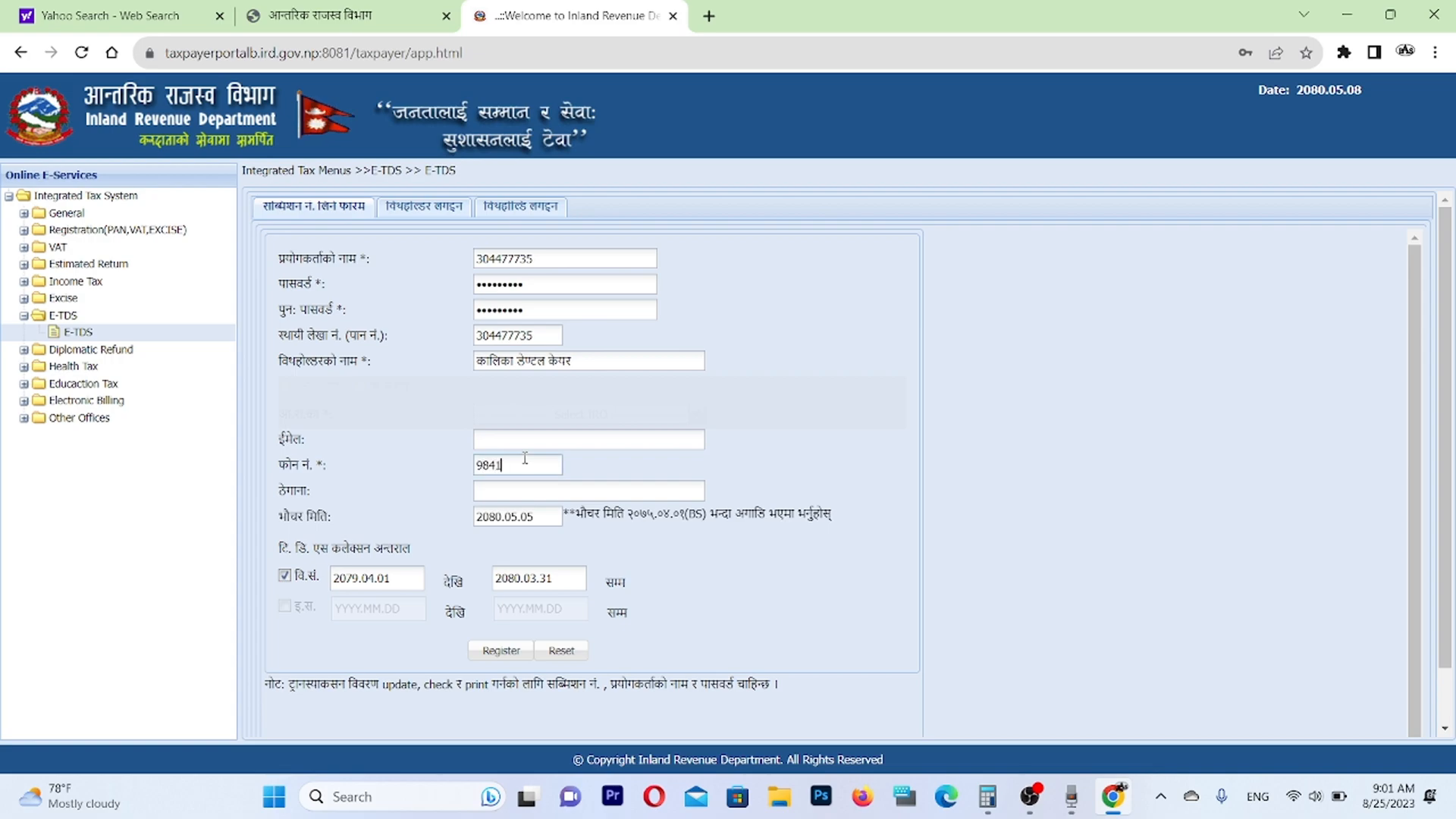
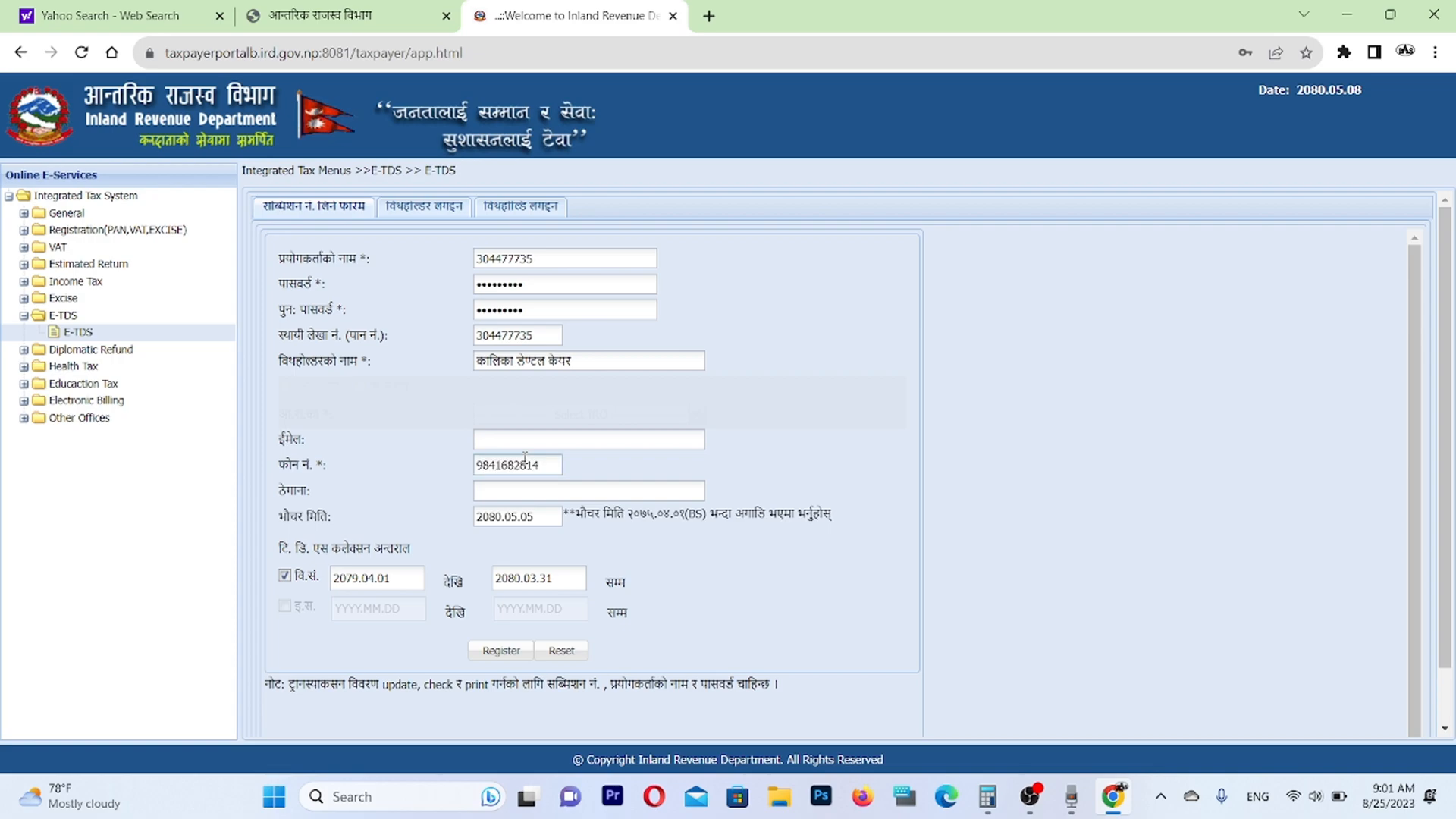
pyautogui.click(502, 650)
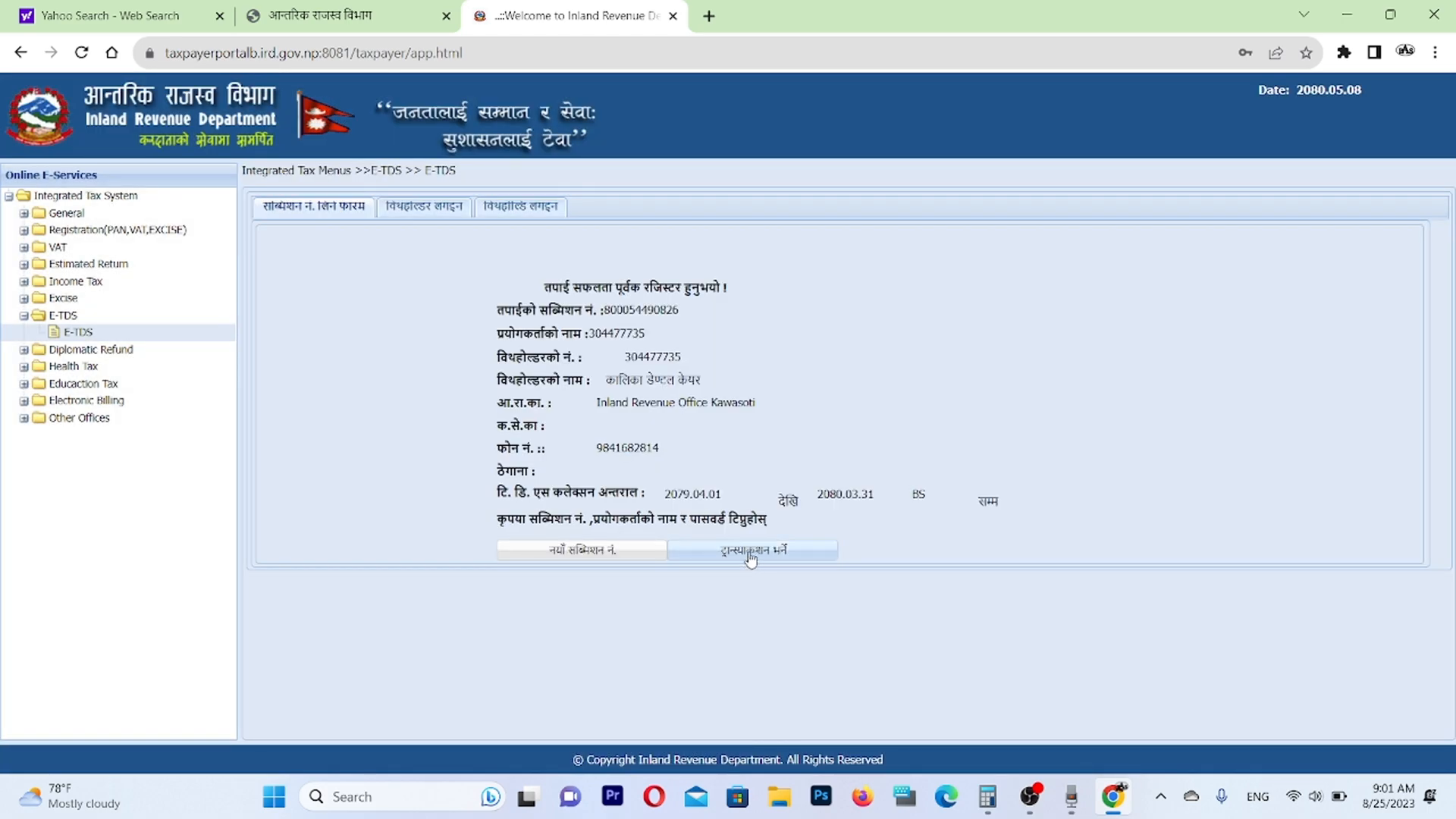
# Open the transaction entry form for the new submission and fill in the first payee's PAN and name.
pyautogui.click(750, 553)
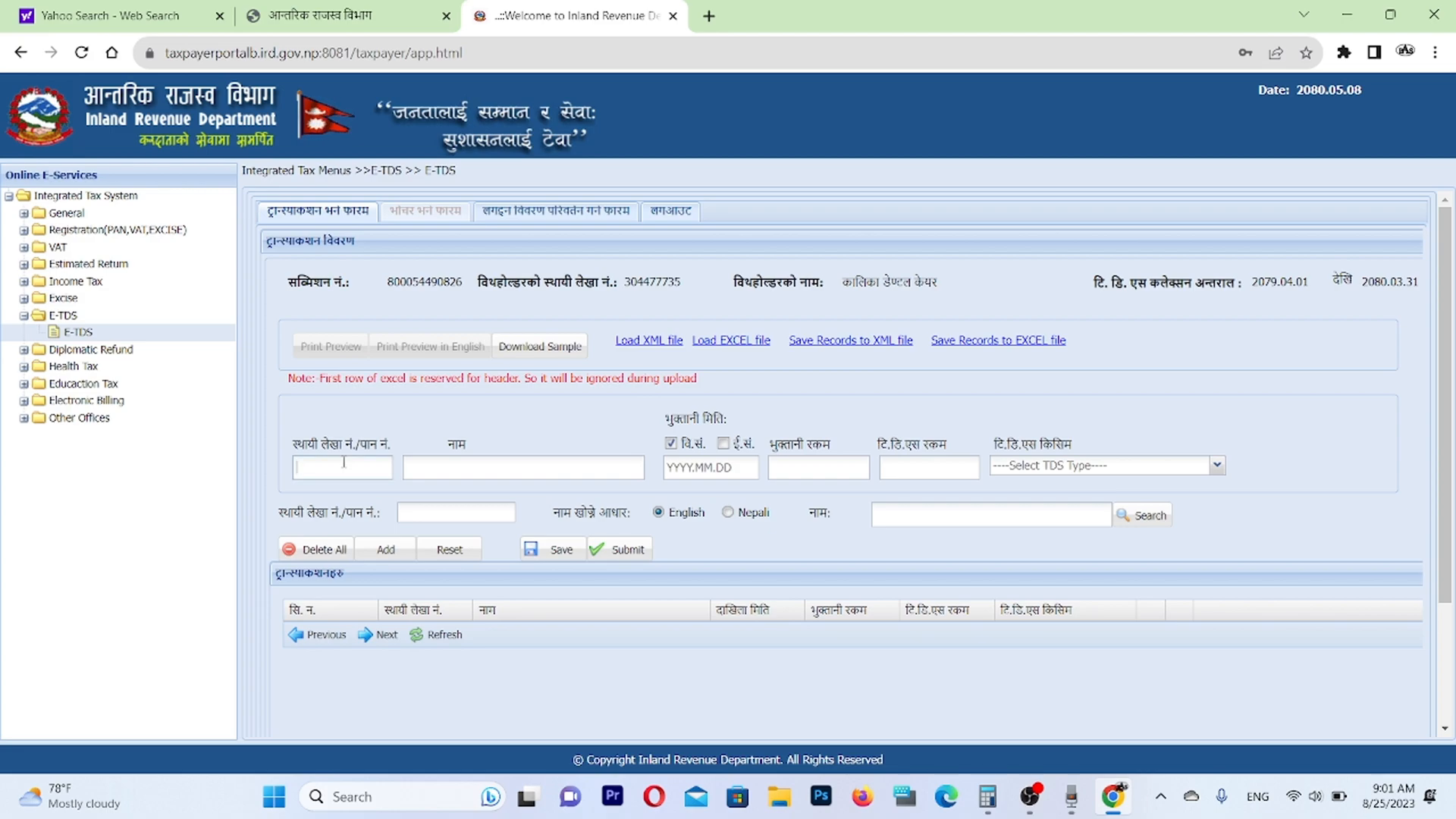
pyautogui.click(343, 462)
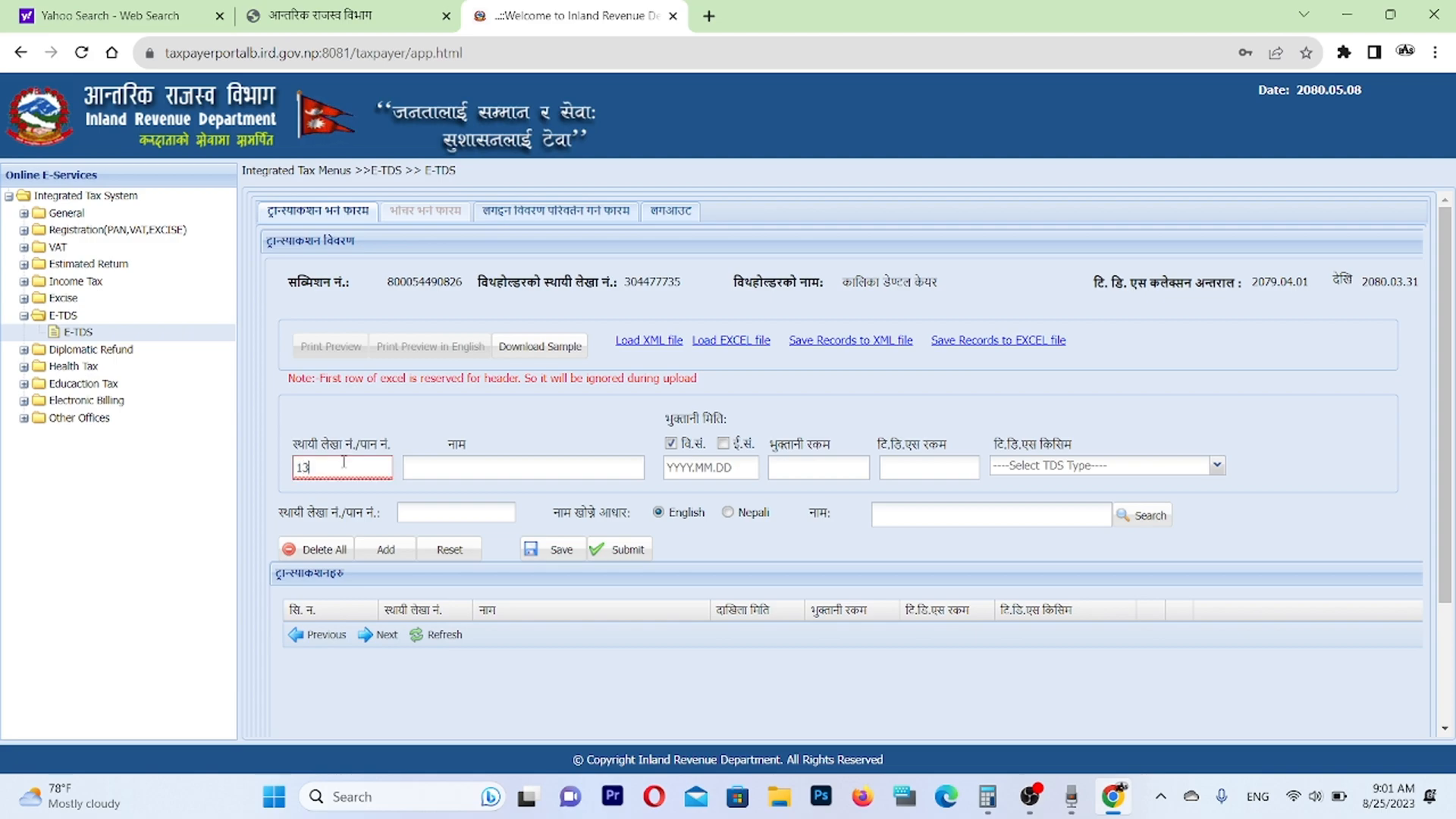
pyautogui.click(492, 470)
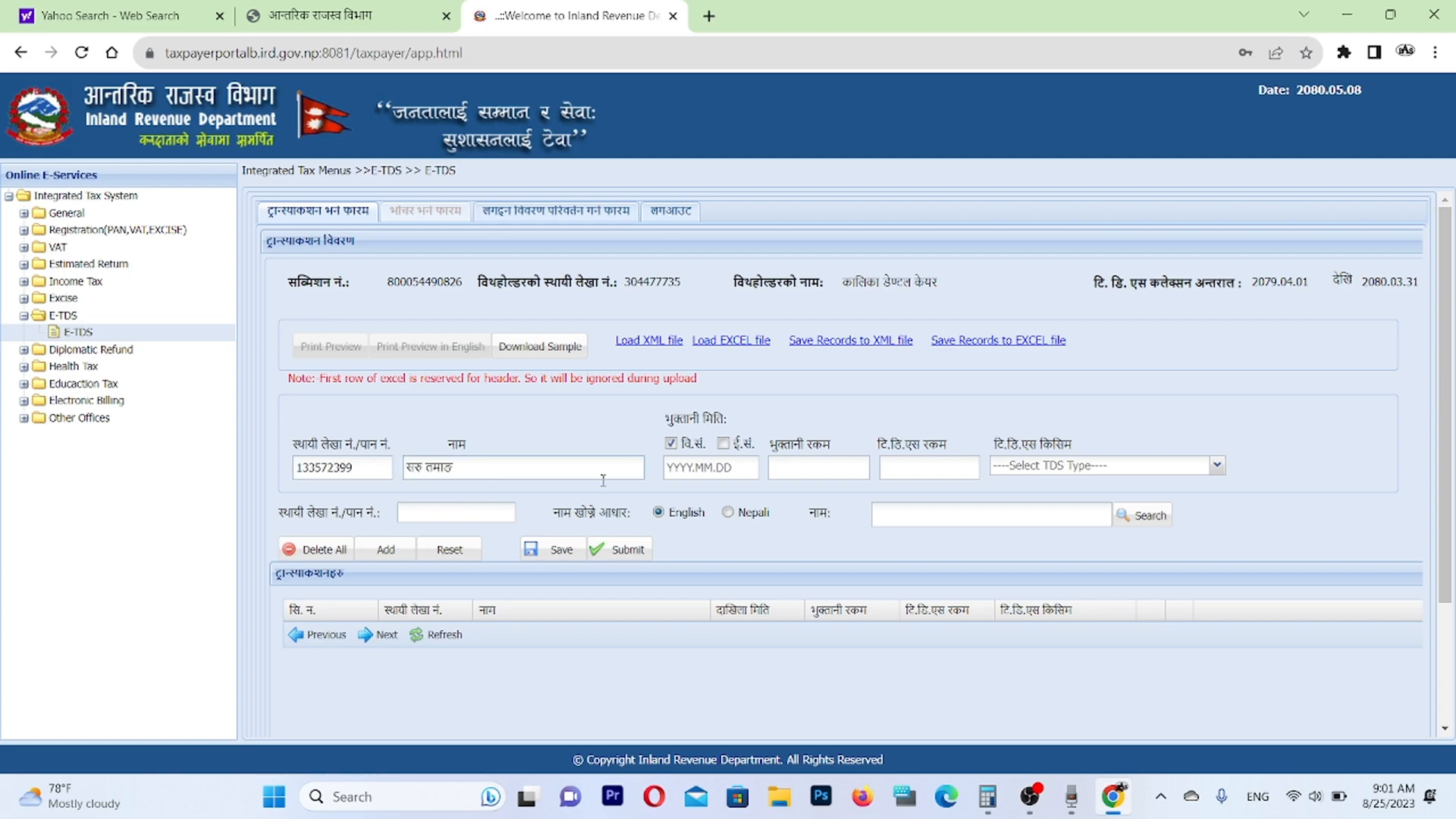
# Set the first payee's payment date to 2080.03.31, payment amount to 100000 and TDS amount to 1025.
pyautogui.click(701, 465)
pyautogui.write('20')
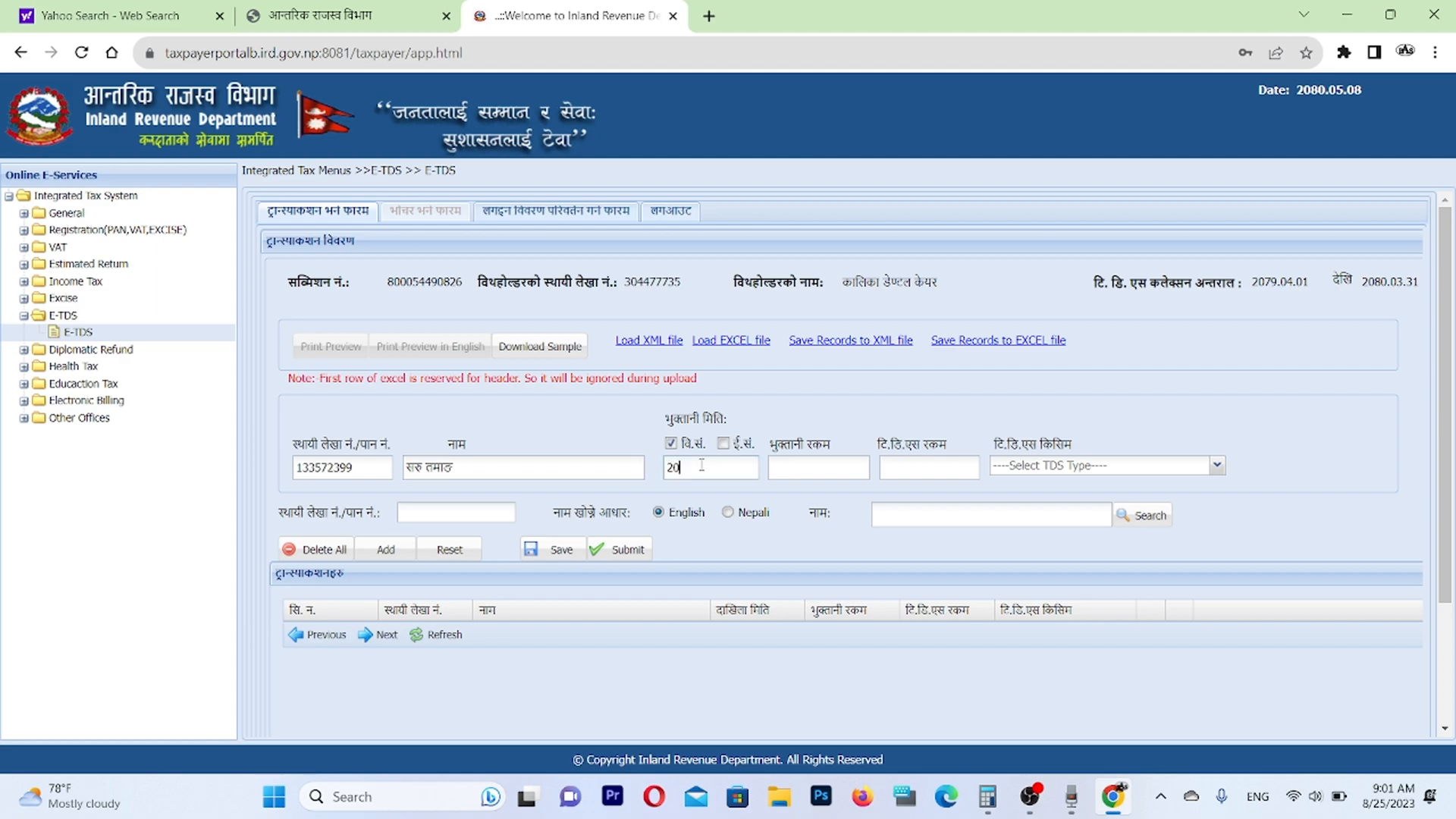
pyautogui.write('80.03')
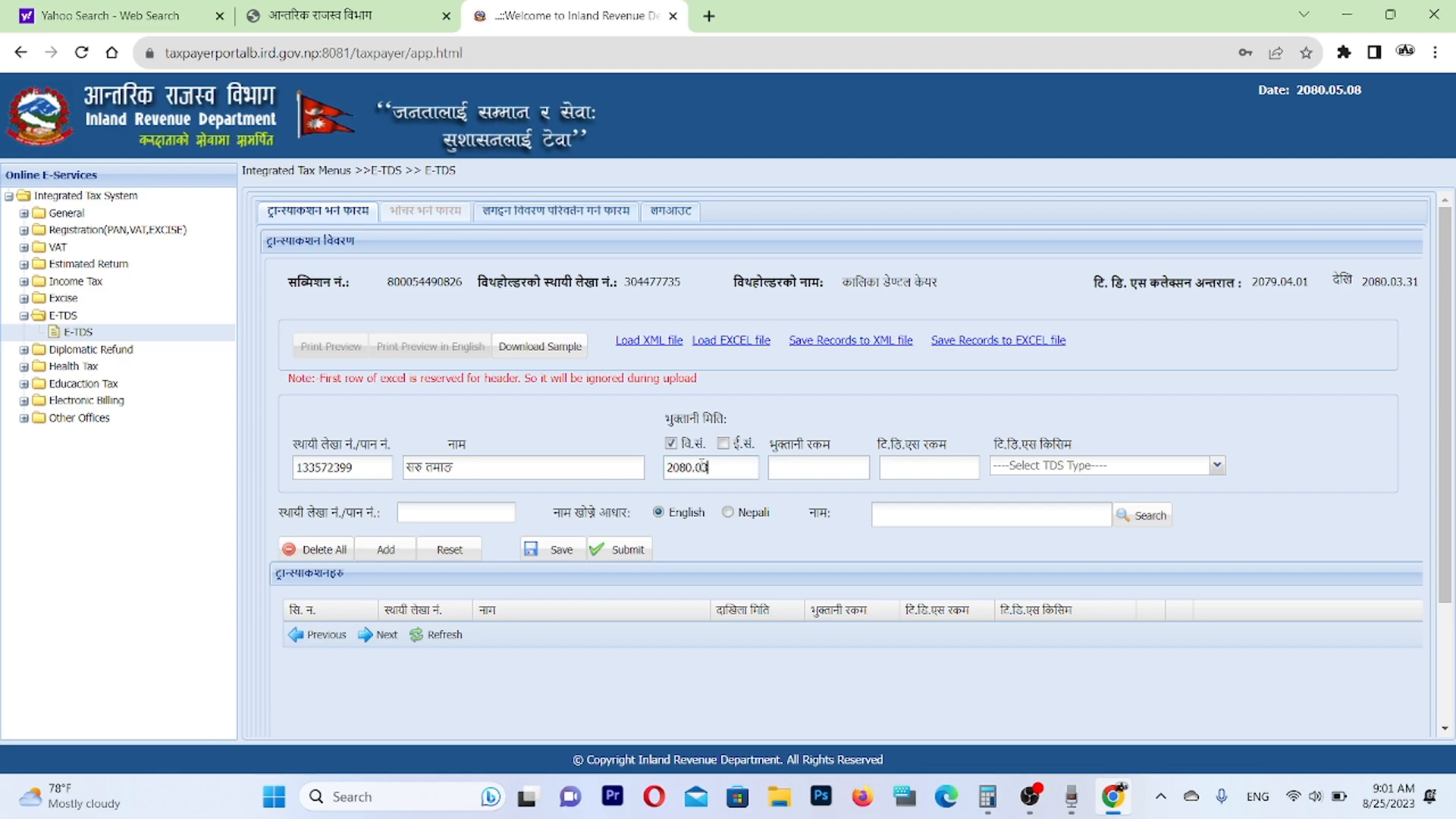
pyautogui.write('.31')
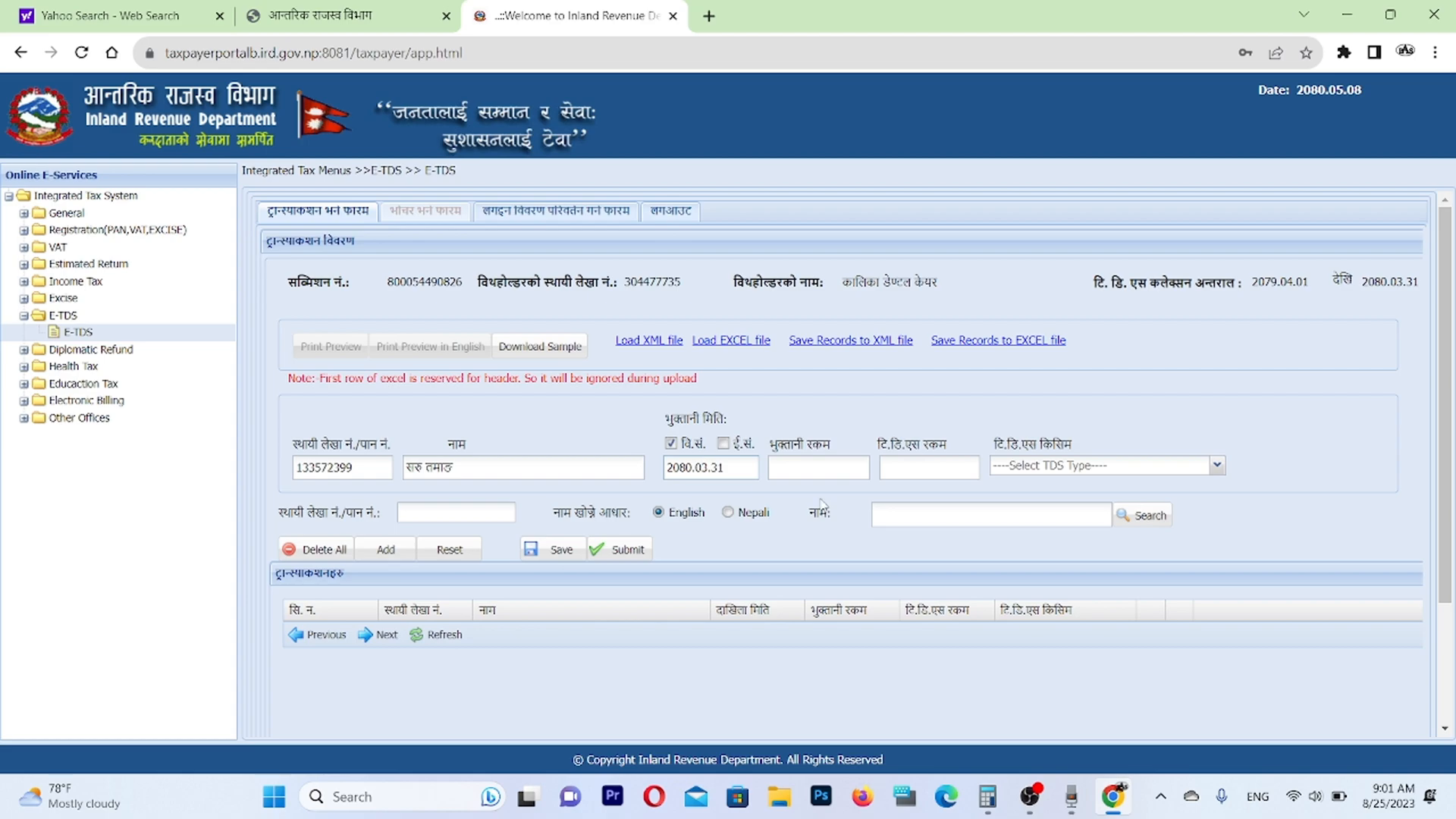
pyautogui.click(815, 459)
pyautogui.write('100000')
pyautogui.click(897, 468)
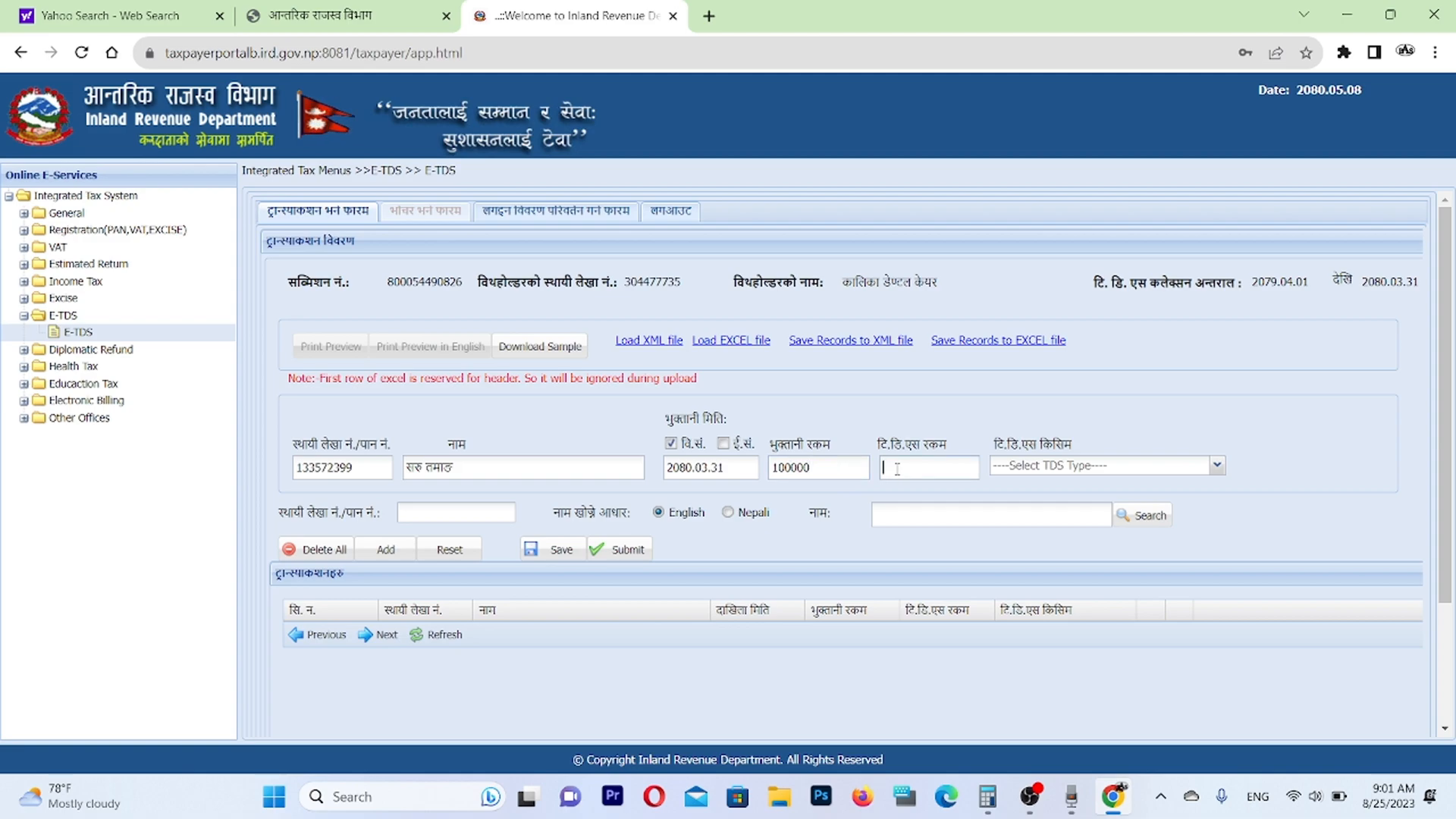
pyautogui.write('1025')
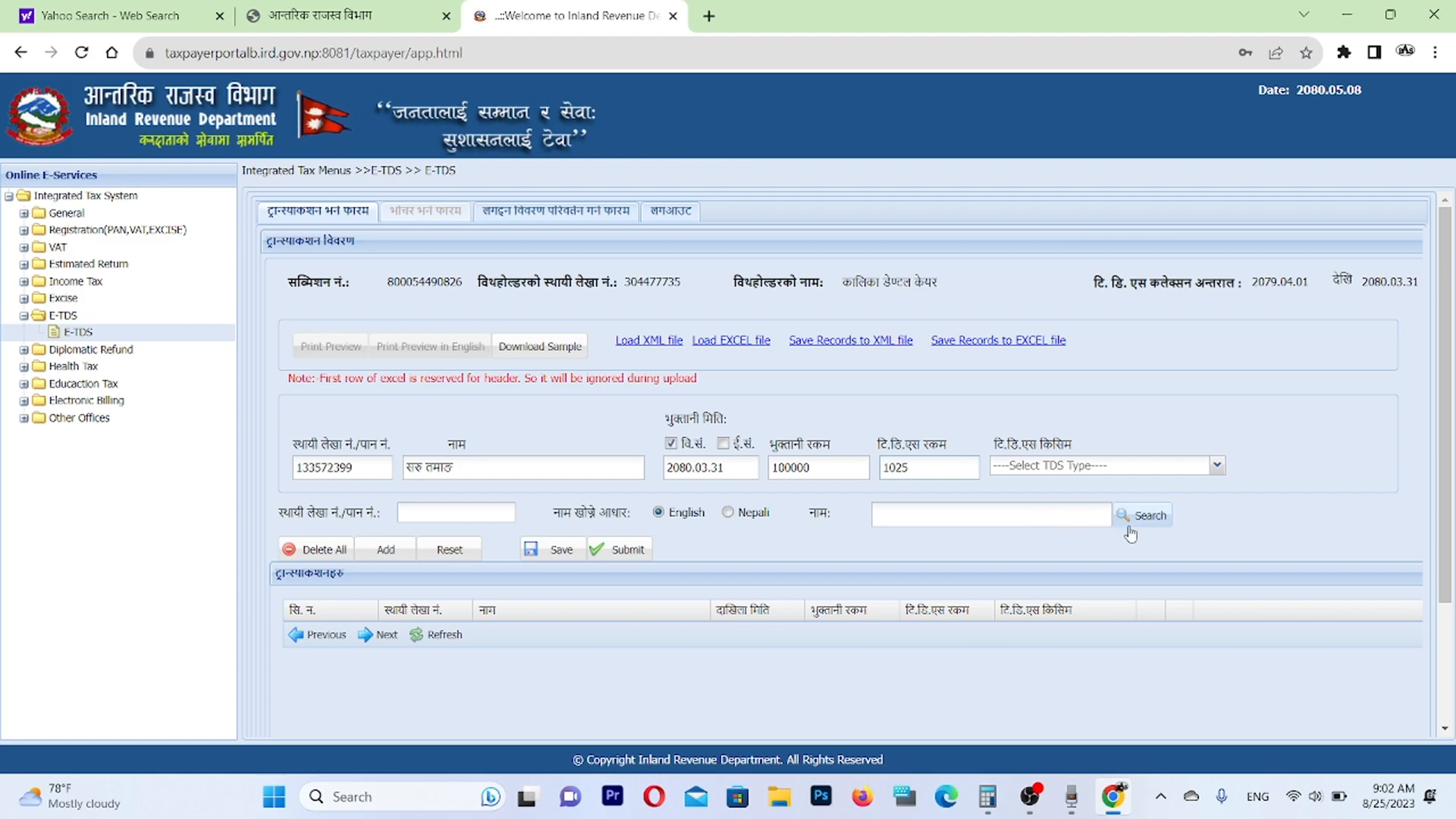
# Choose the TDS type (33) 11211 Social Security Tax based on Remuneration and add the first payee's transaction.
pyautogui.click(1217, 467)
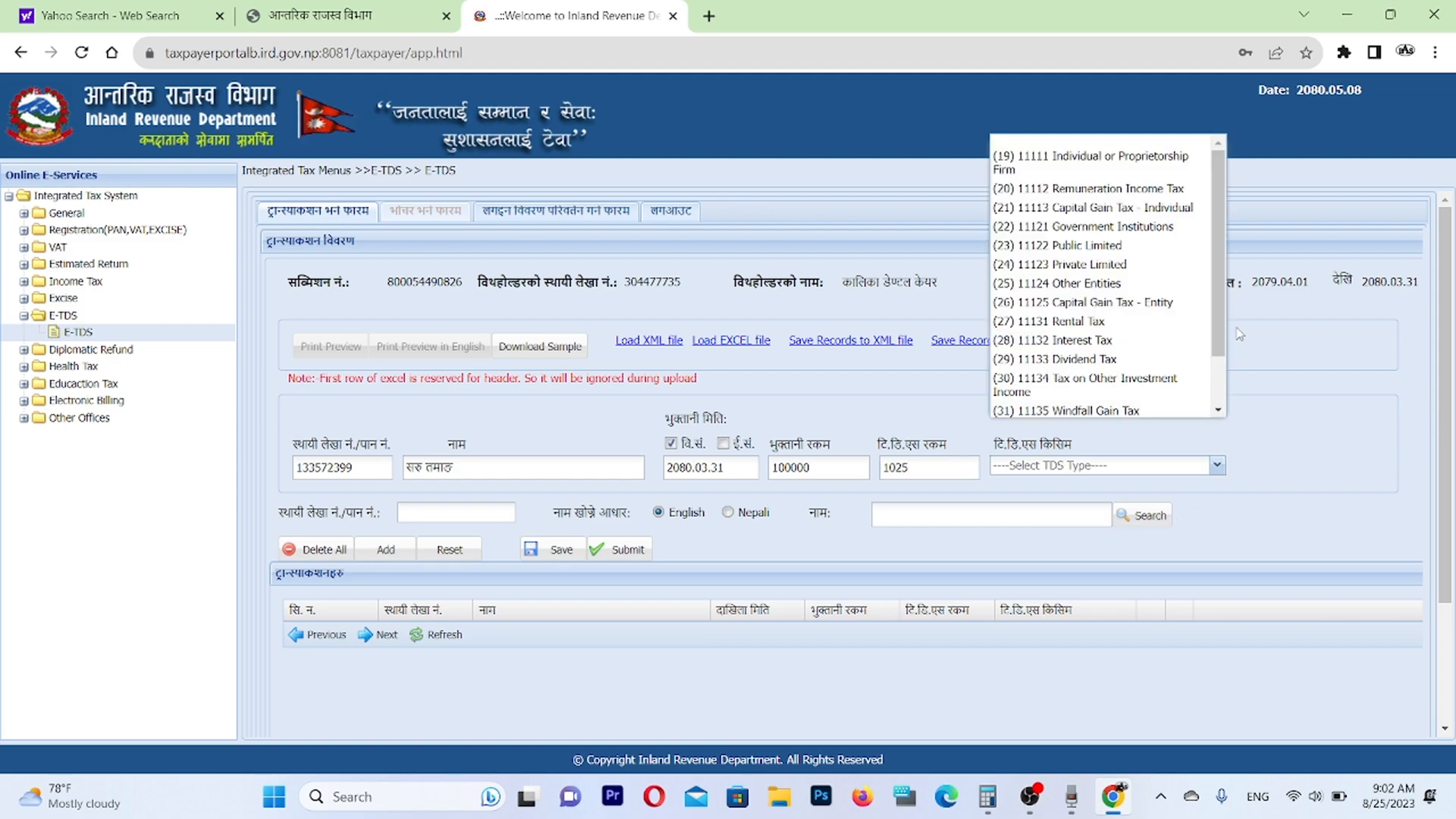
pyautogui.doubleClick(1230, 337)
pyautogui.click(1217, 466)
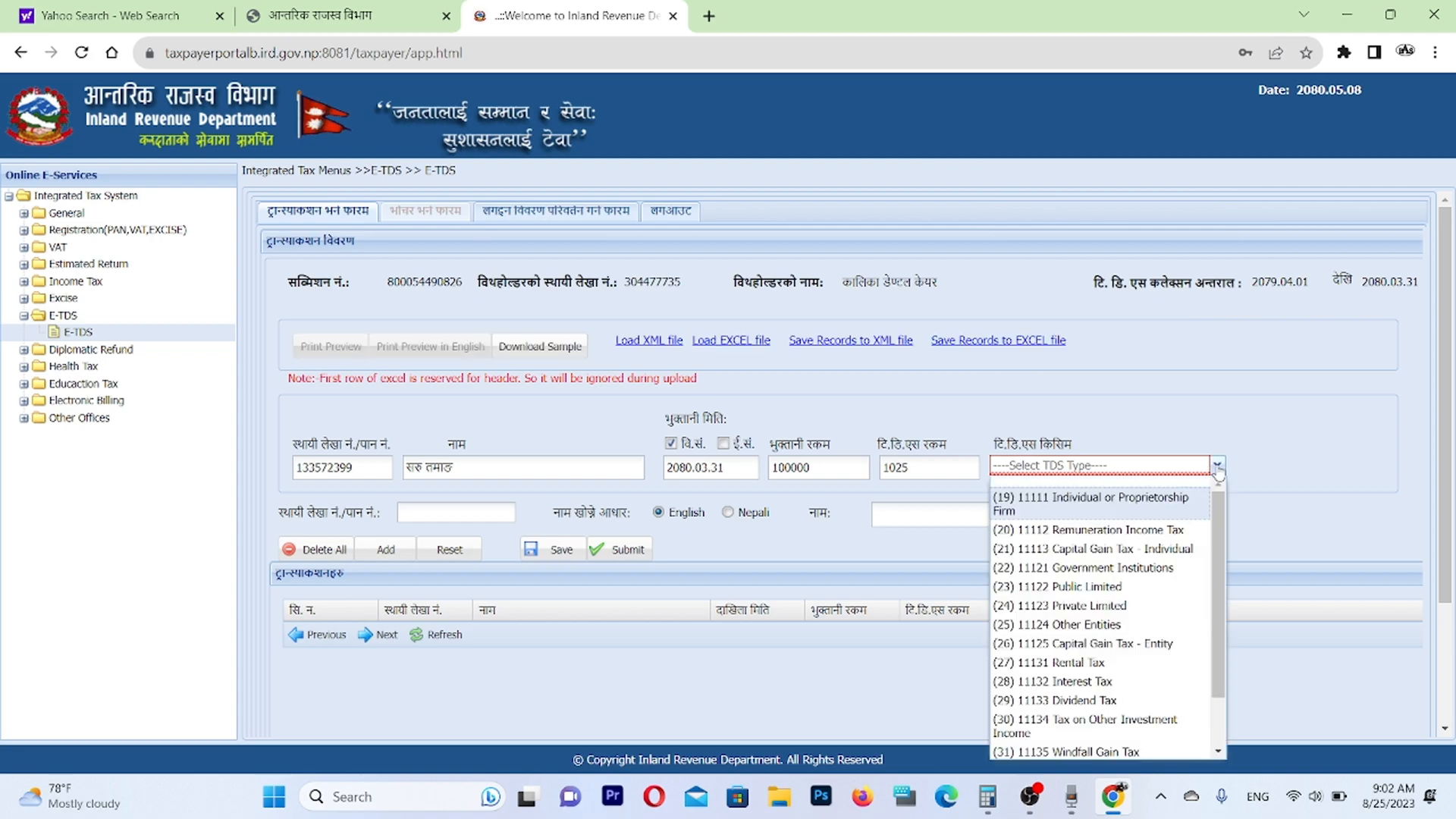
pyautogui.scroll(-1, 1213, 616)
pyautogui.scroll(-1, 1213, 616)
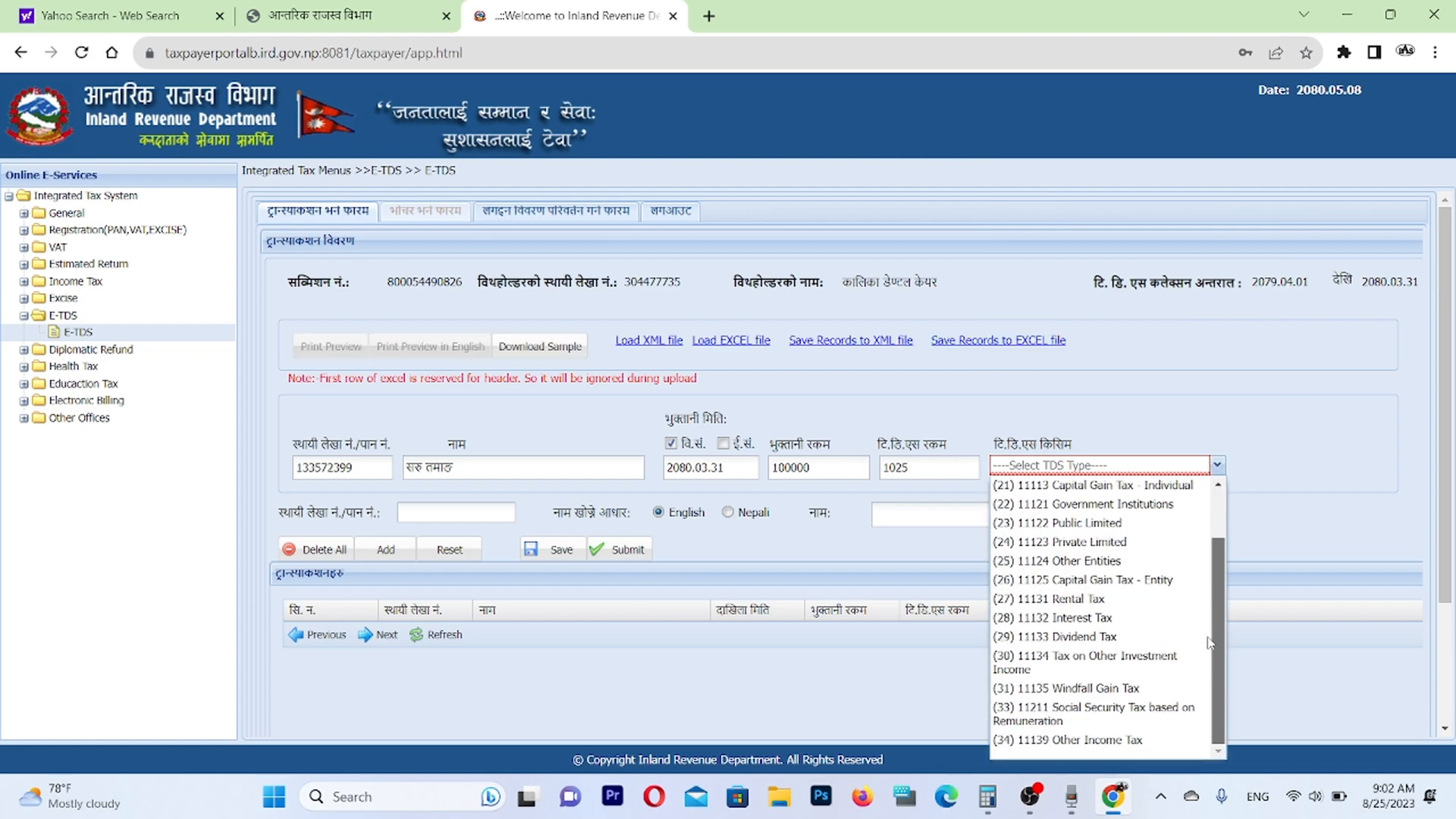
pyautogui.click(1121, 715)
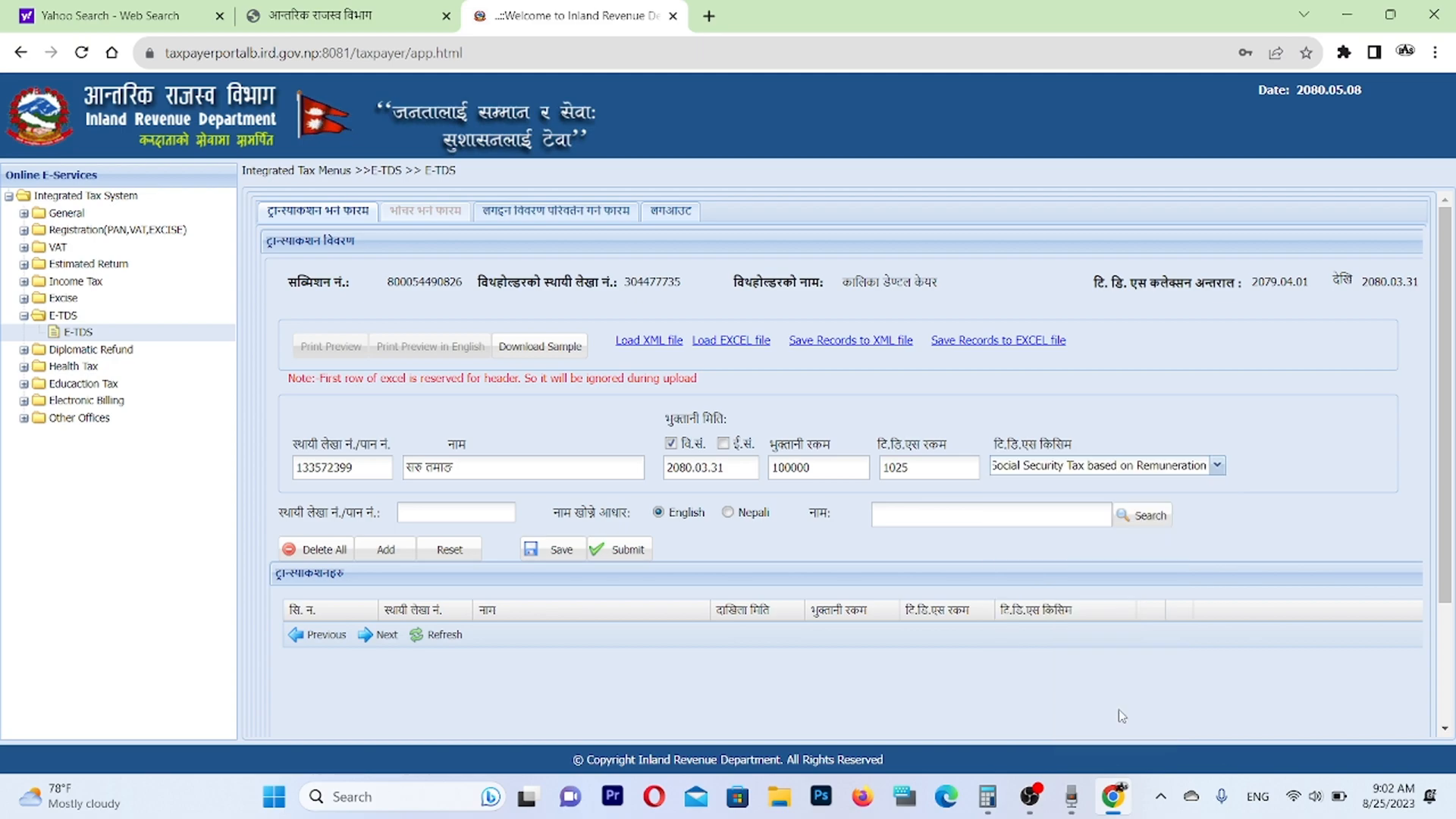
pyautogui.click(387, 551)
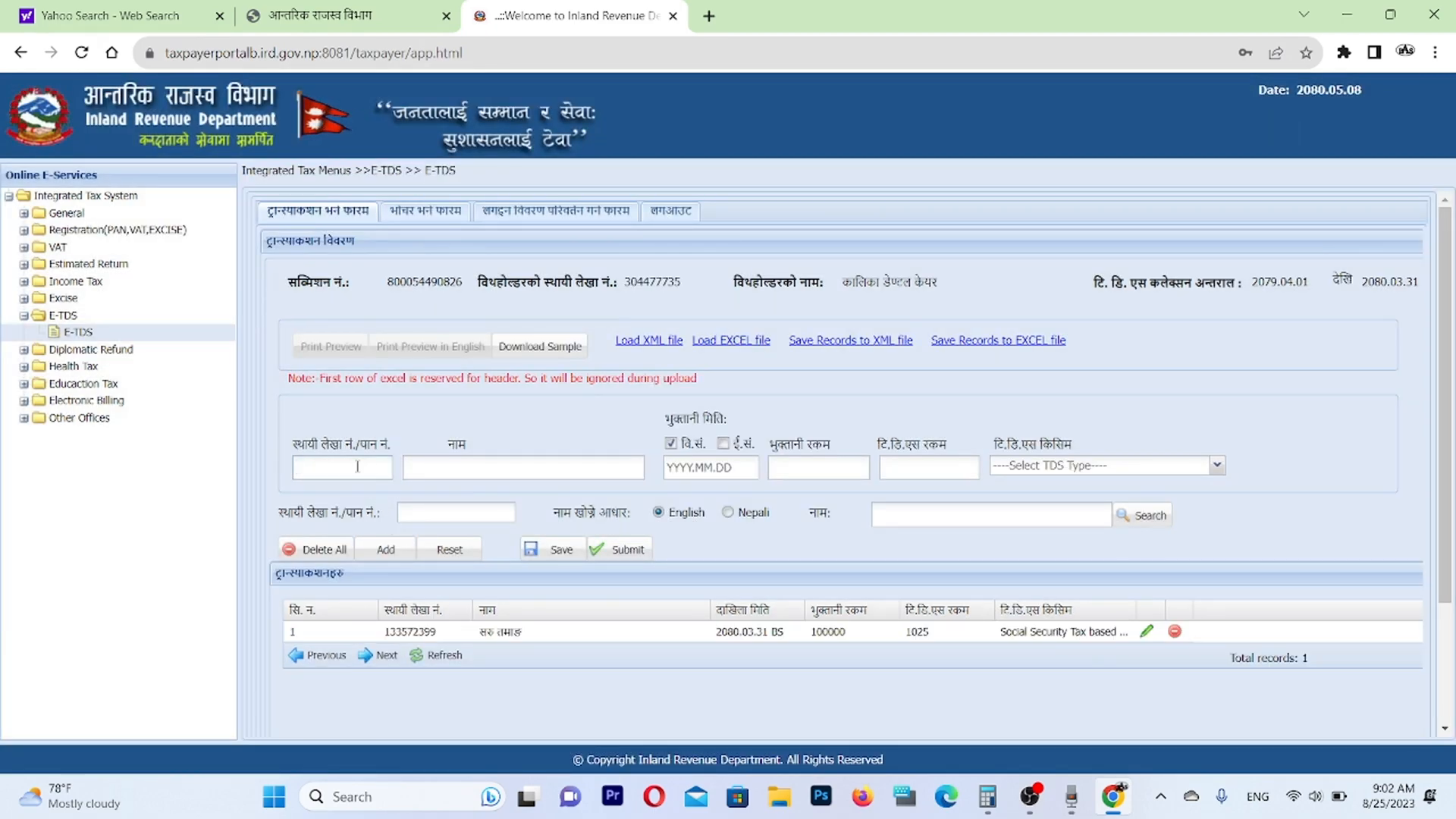
# Set the second payee's payment date to 2080.03.31, payment amount to 48000 and TDS amount to 492.
pyautogui.click(712, 468)
pyautogui.write('20')
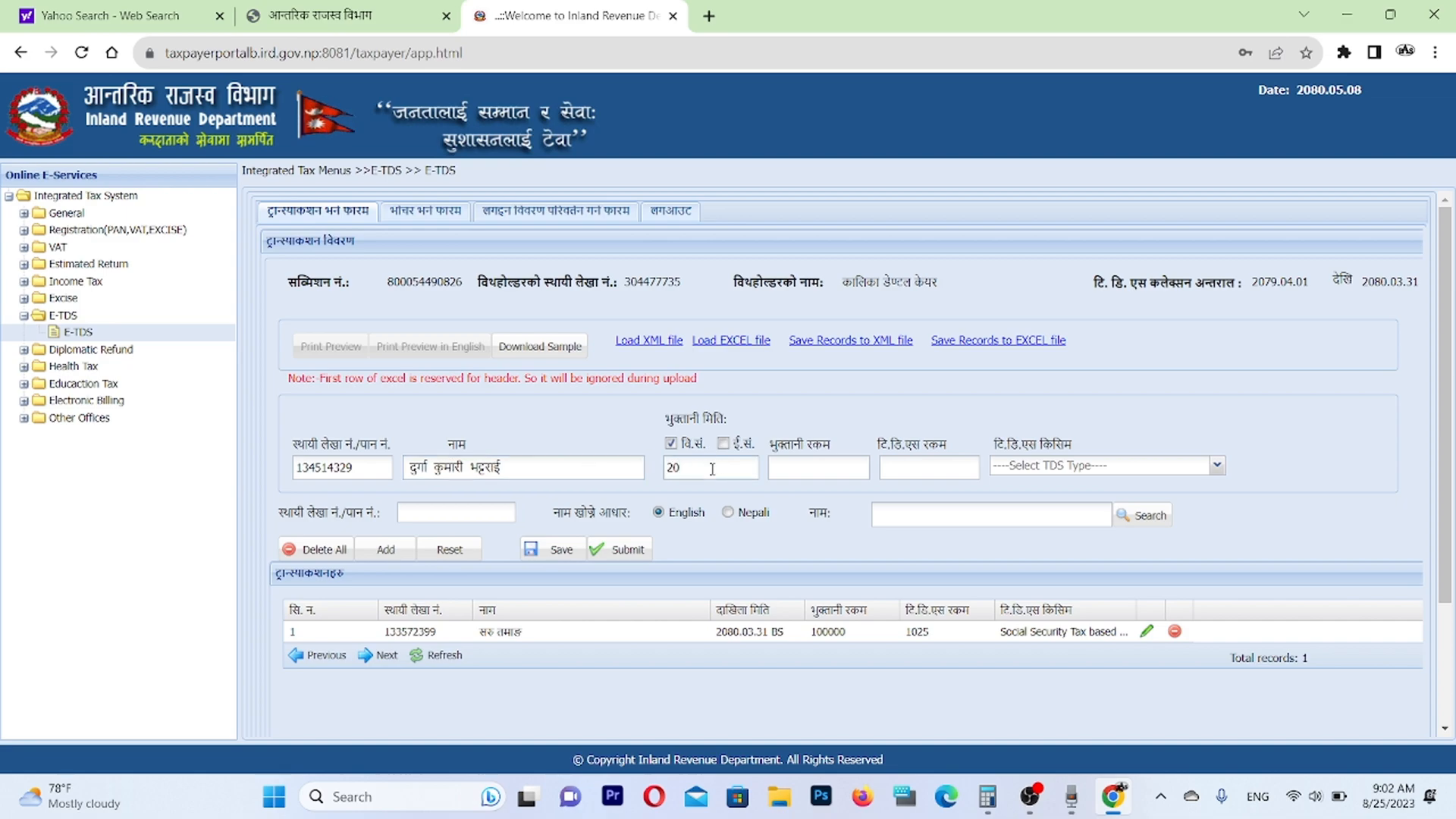
pyautogui.write('80.03.31')
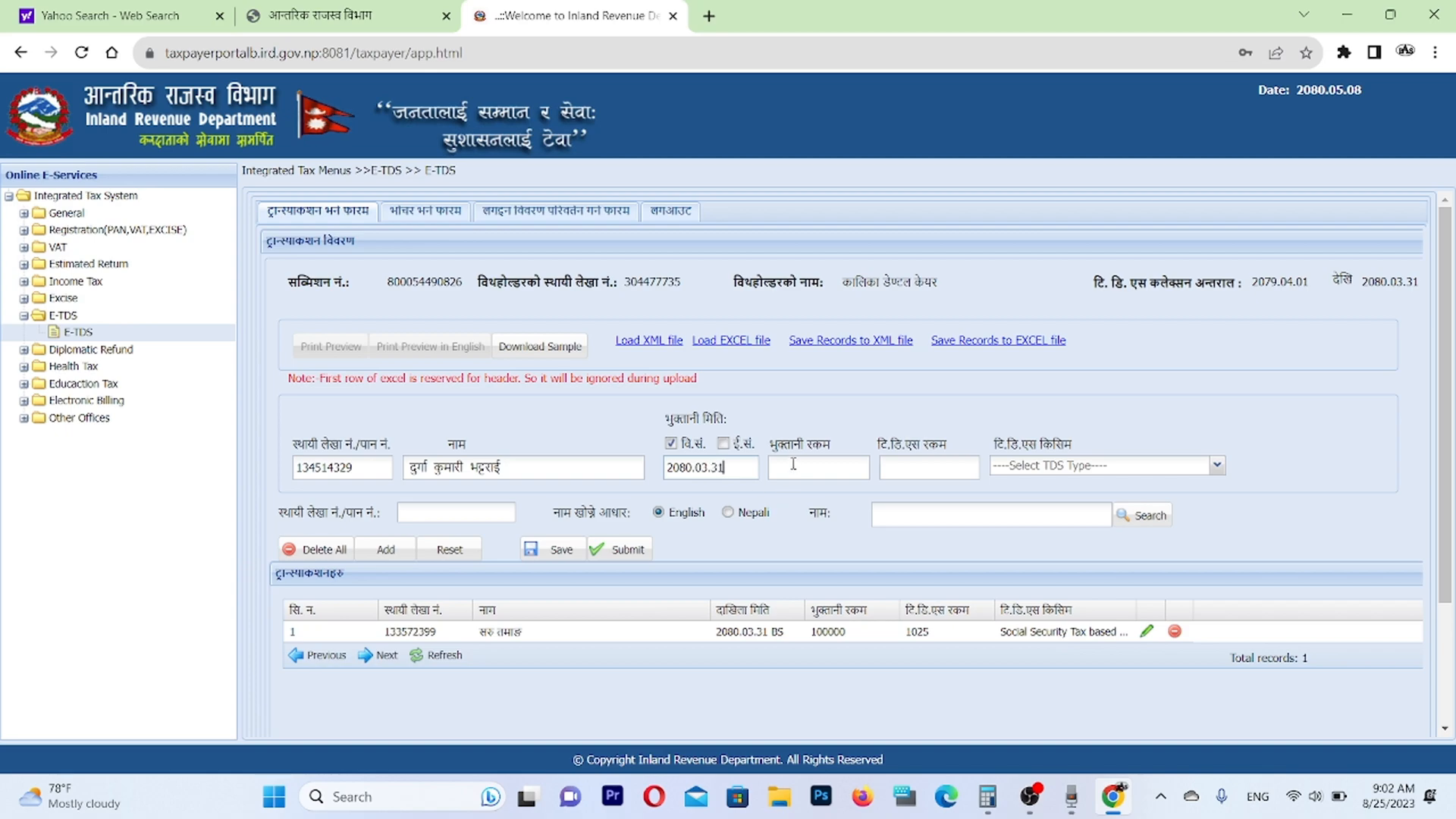
pyautogui.write('48000')
pyautogui.click(921, 469)
pyautogui.write('492')
# Assign 11211 Social Security Tax based on Remuneration as the second payee's TDS type and add the transaction.
pyautogui.click(1217, 467)
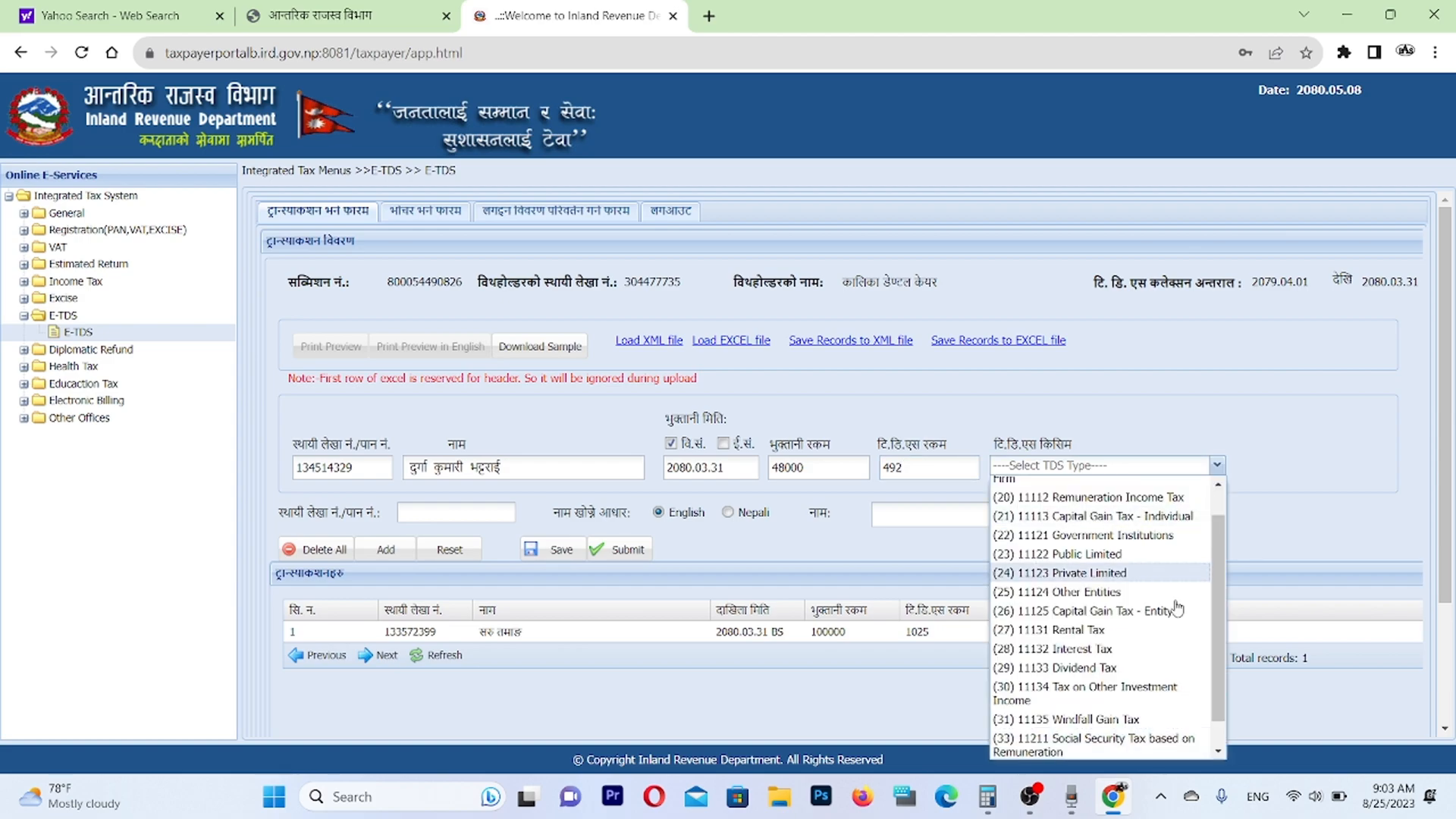
pyautogui.click(1062, 740)
pyautogui.click(386, 549)
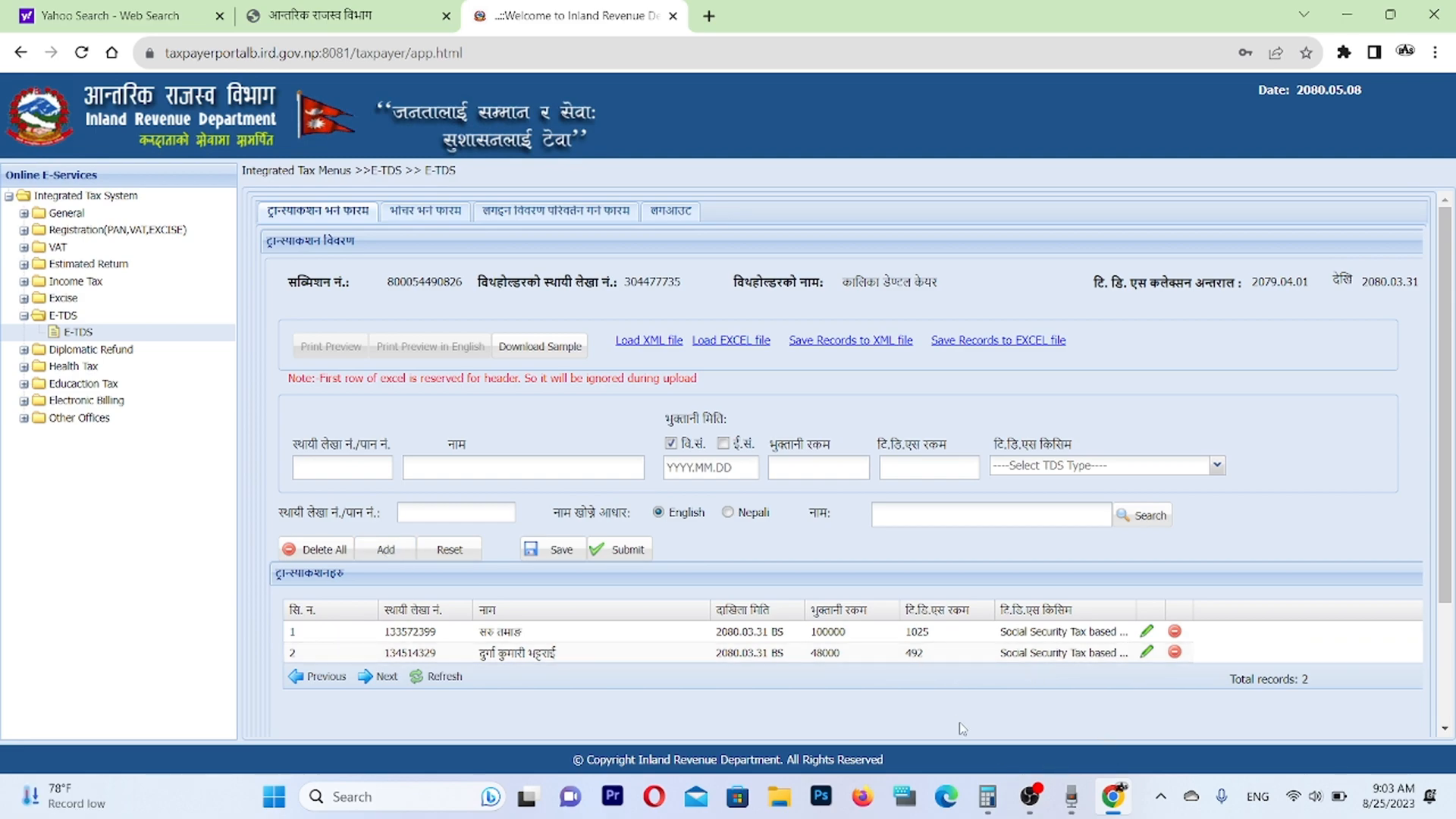
# Check the transaction totals, open the voucher entry form and select the revenue heading 11211.
pyautogui.scroll(-1, 844, 687)
pyautogui.scroll(-3, 844, 687)
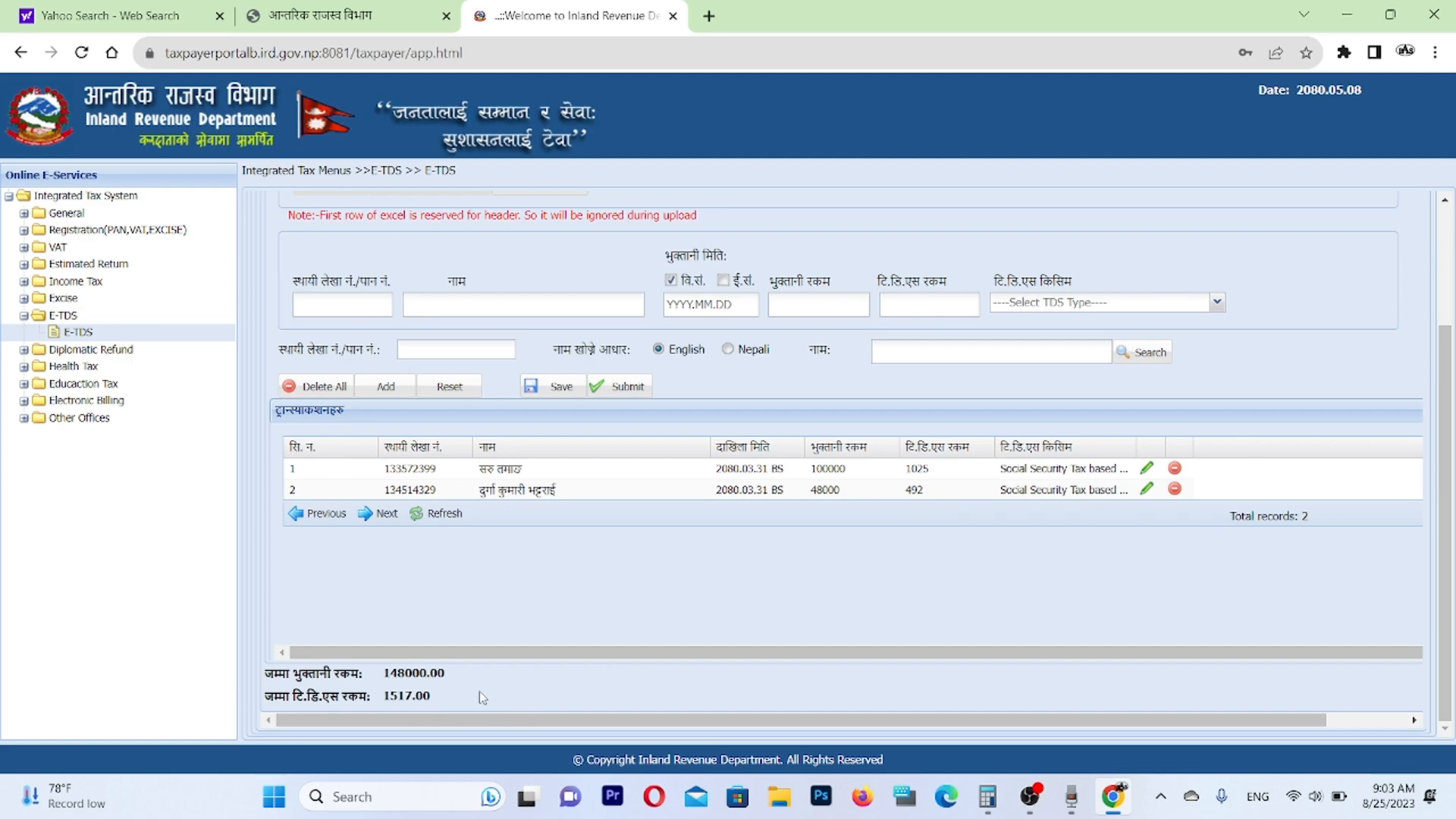
pyautogui.scroll(4, 523, 698)
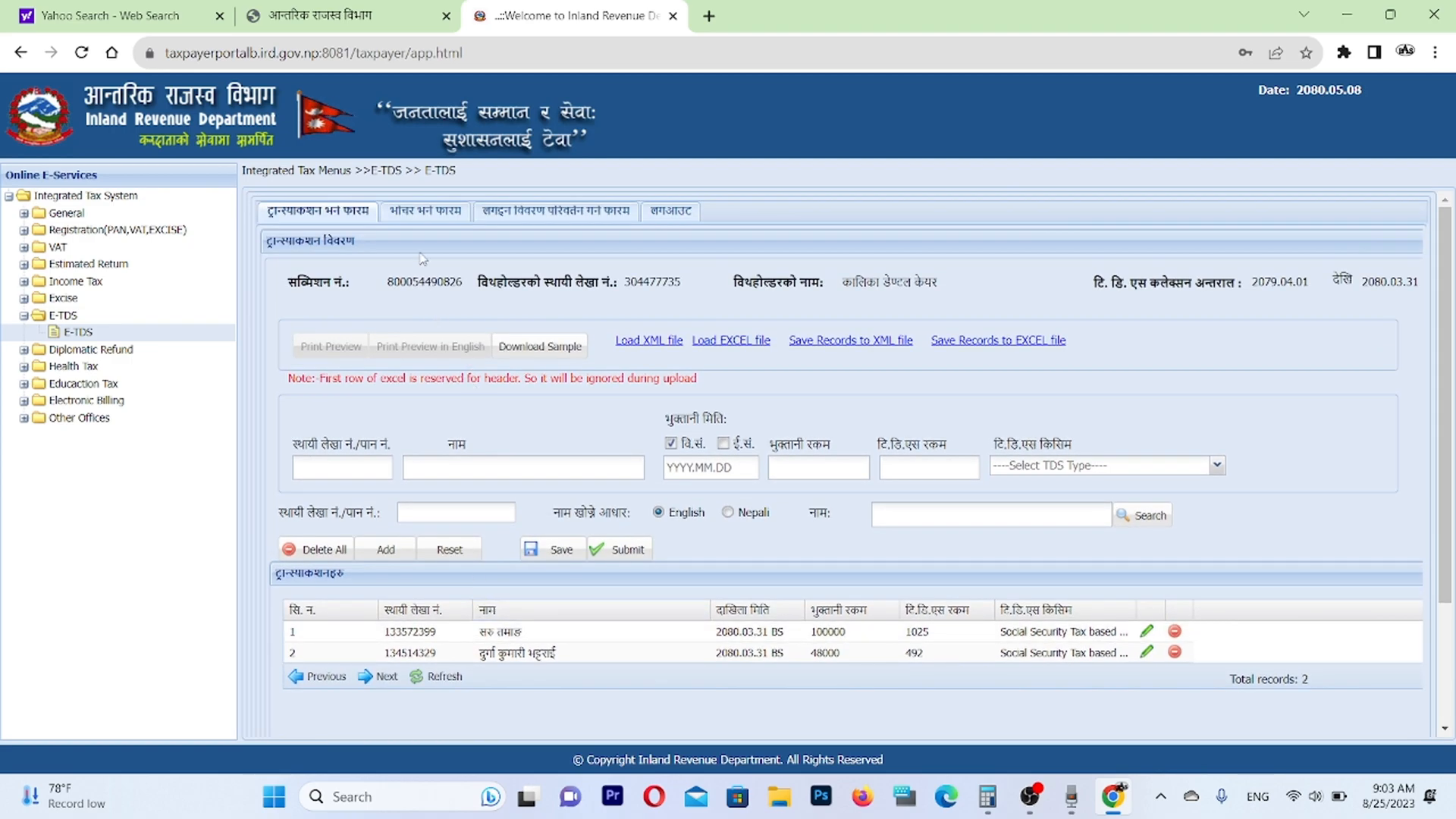
pyautogui.click(418, 212)
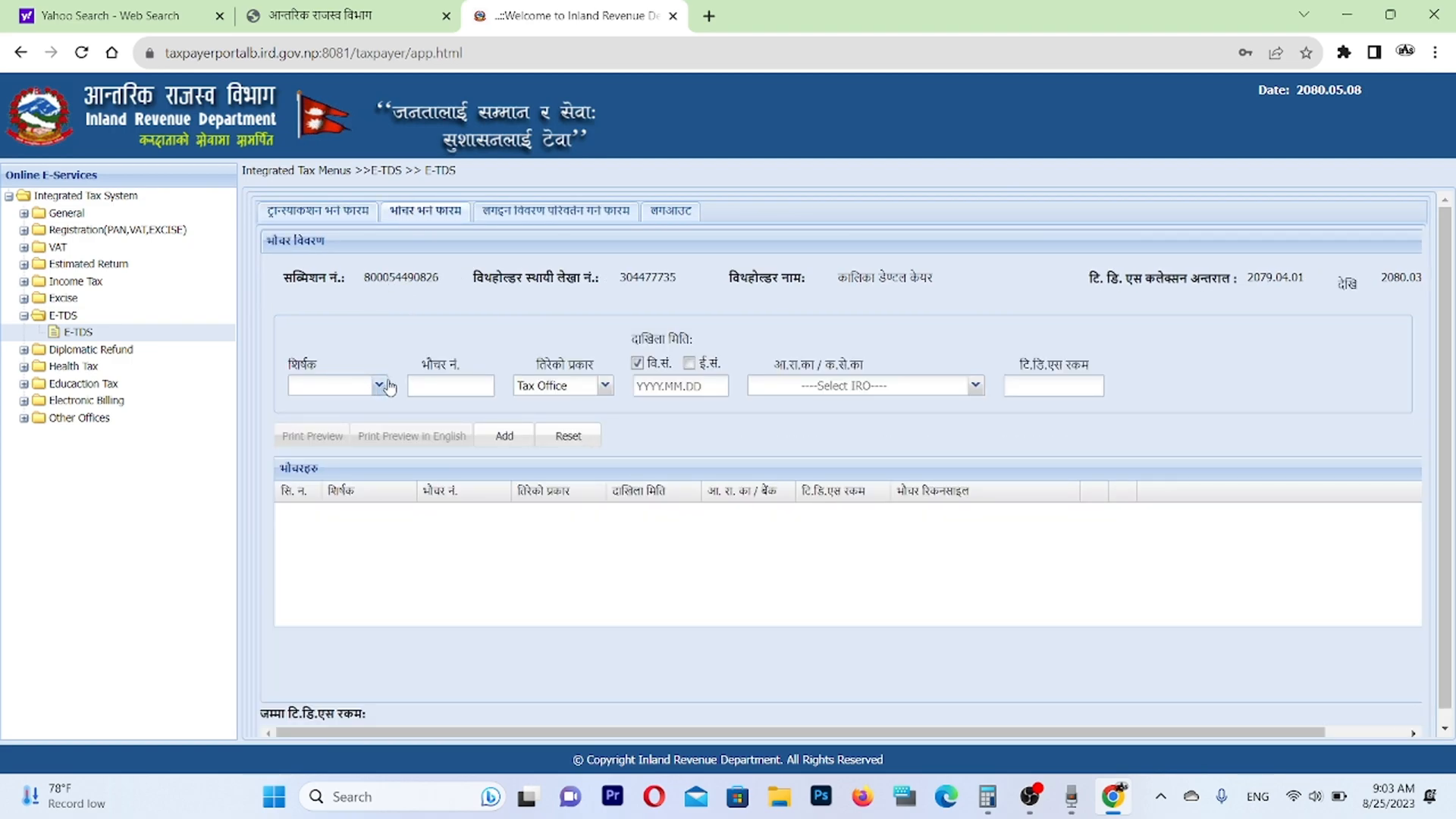
pyautogui.click(378, 386)
pyautogui.click(344, 417)
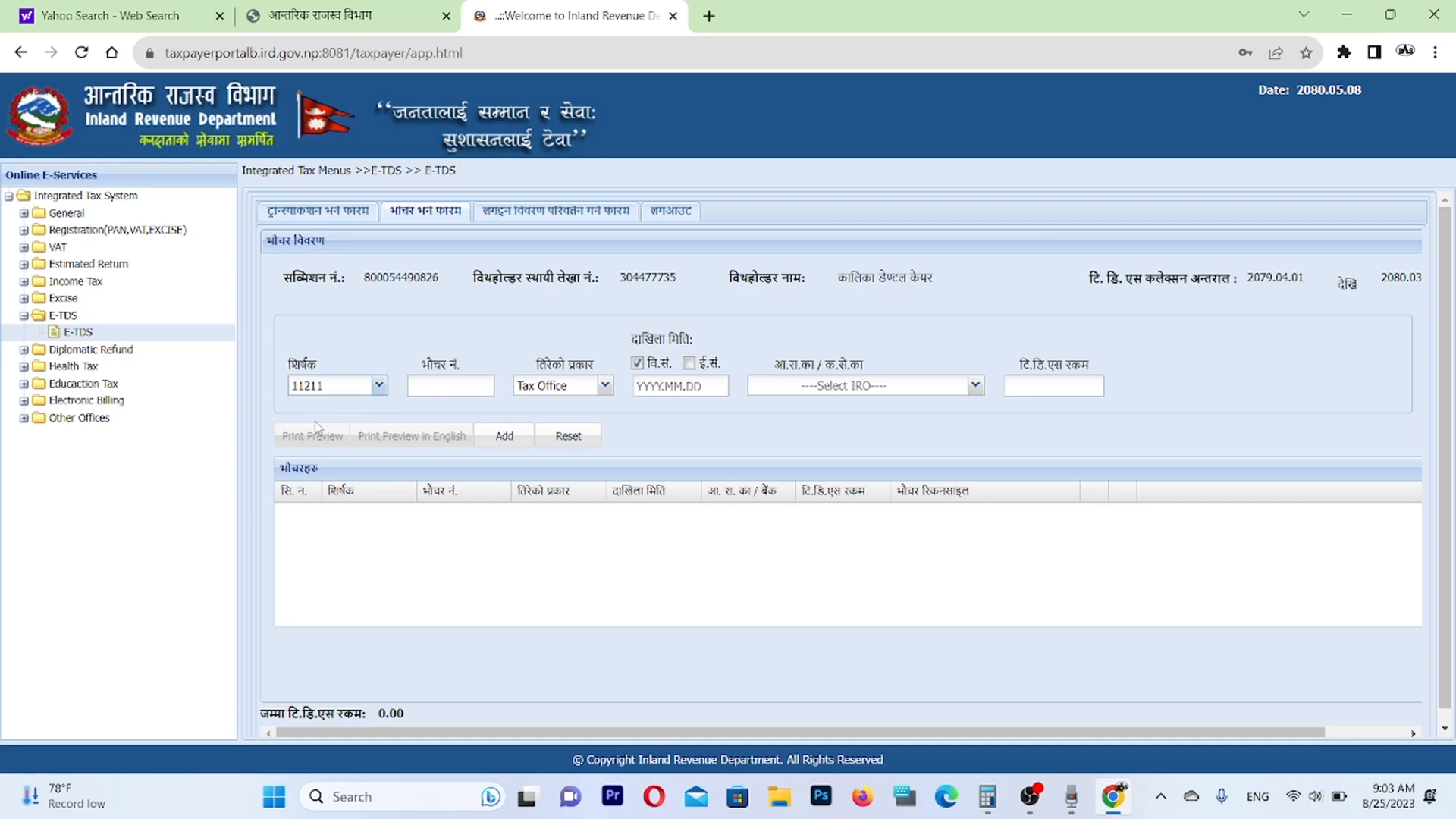
# Enter the voucher number and set the voucher's payment type to Online Payment.
pyautogui.click(428, 389)
pyautogui.click(603, 386)
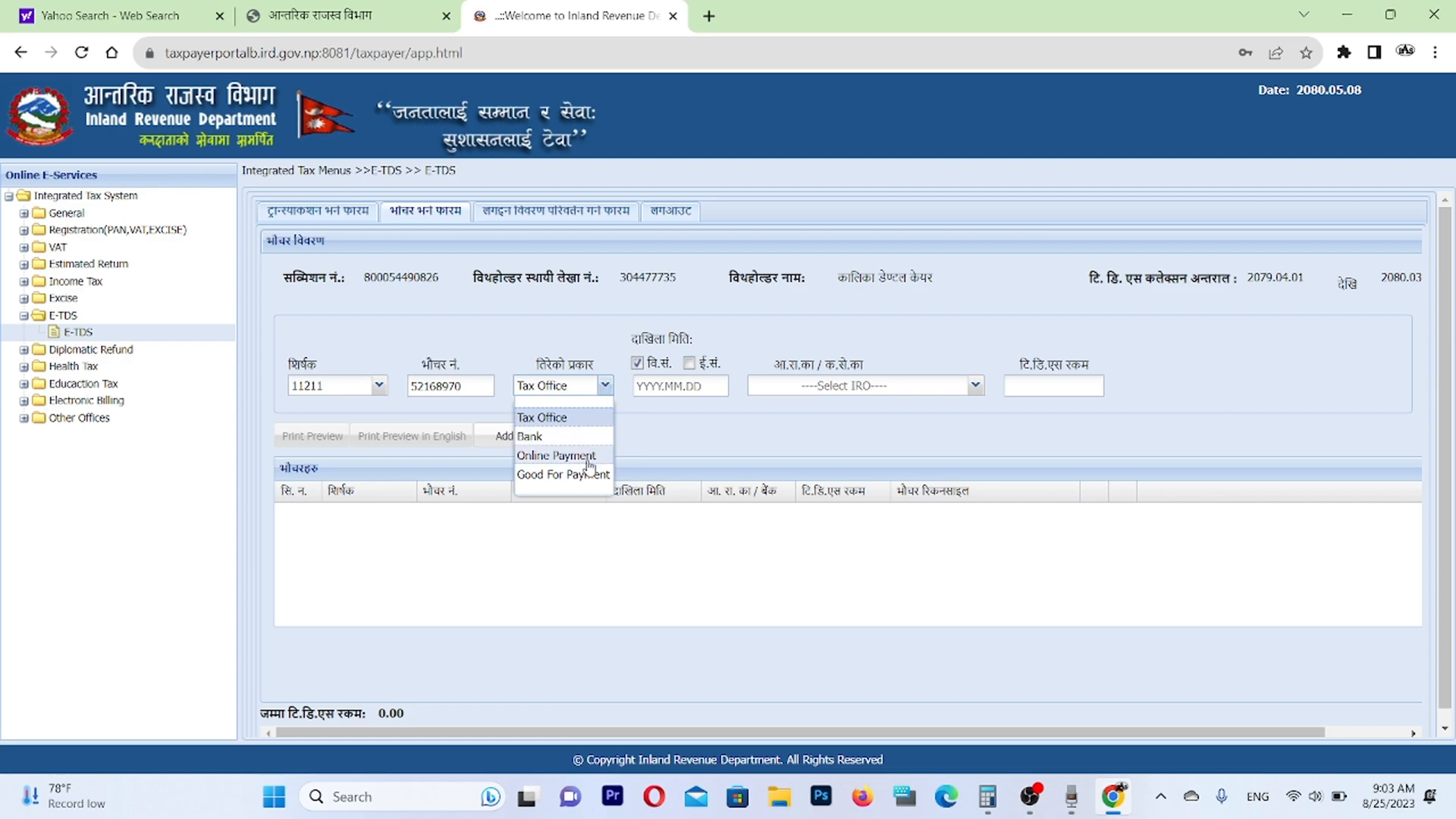
pyautogui.click(588, 458)
# Set the voucher date to 2080.05.05, the bank to Global IME Bank and the TDS amount to 1517, and add the voucher.
pyautogui.click(670, 386)
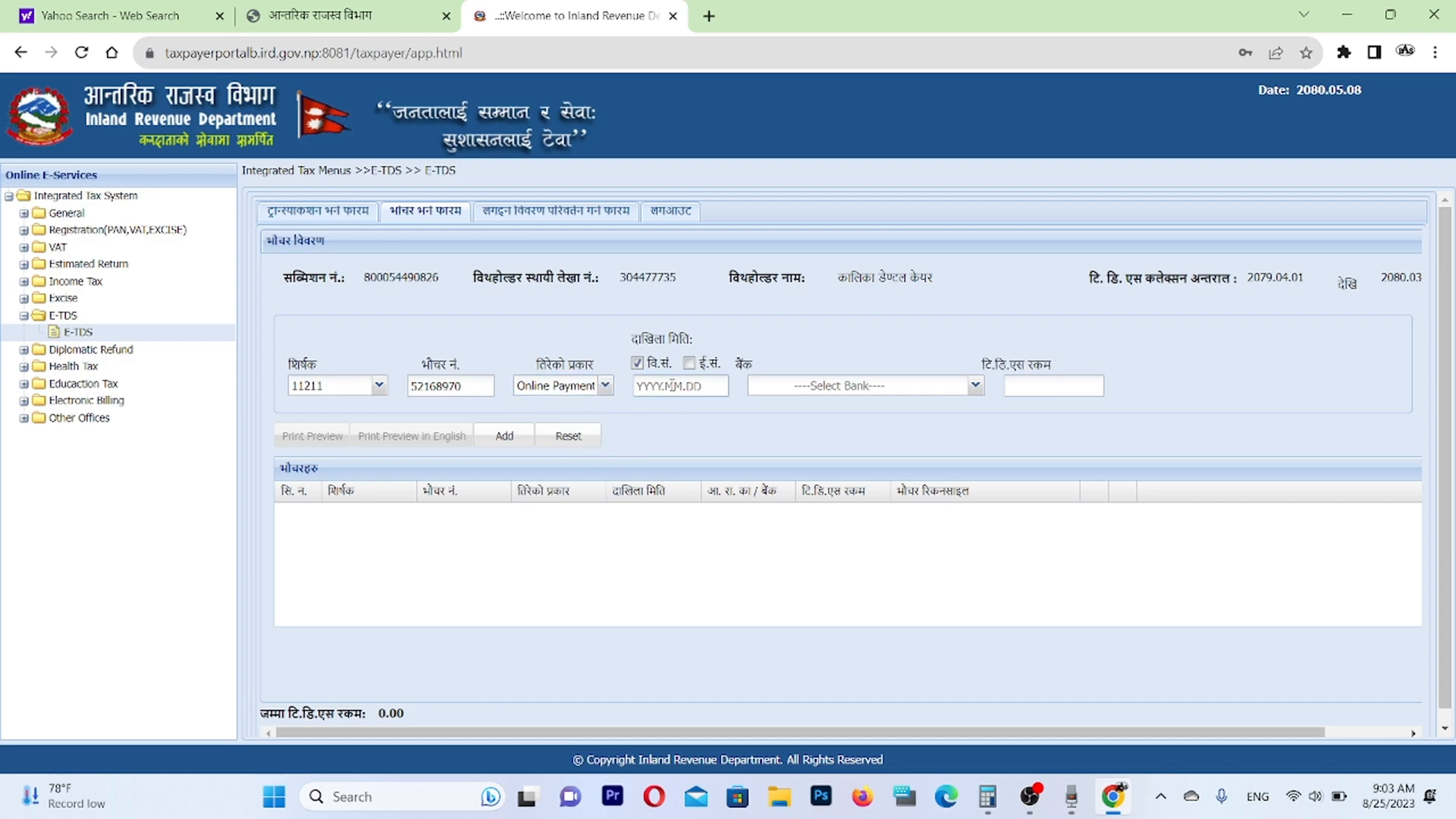
pyautogui.write('2080.05.05')
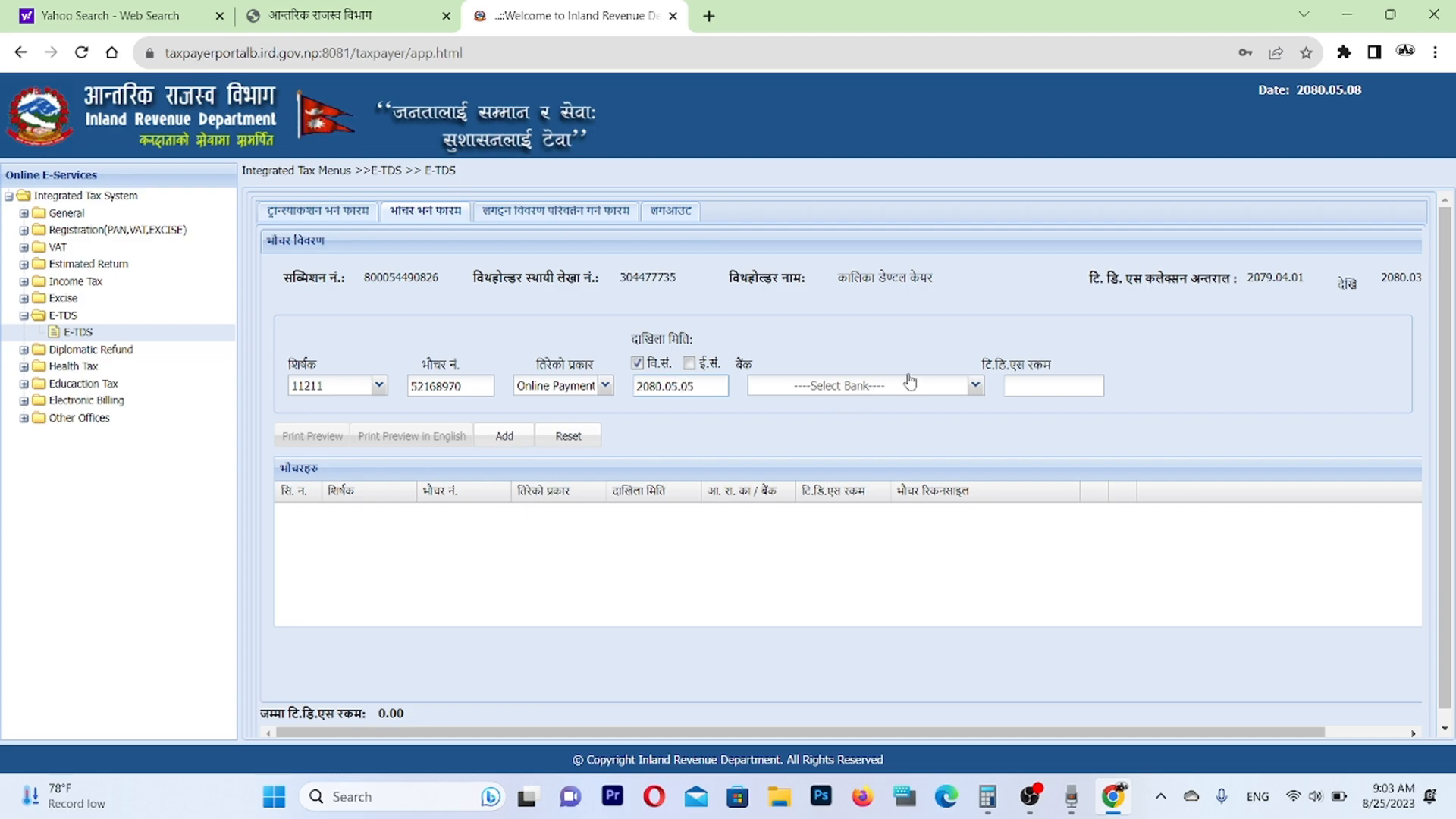
pyautogui.click(974, 385)
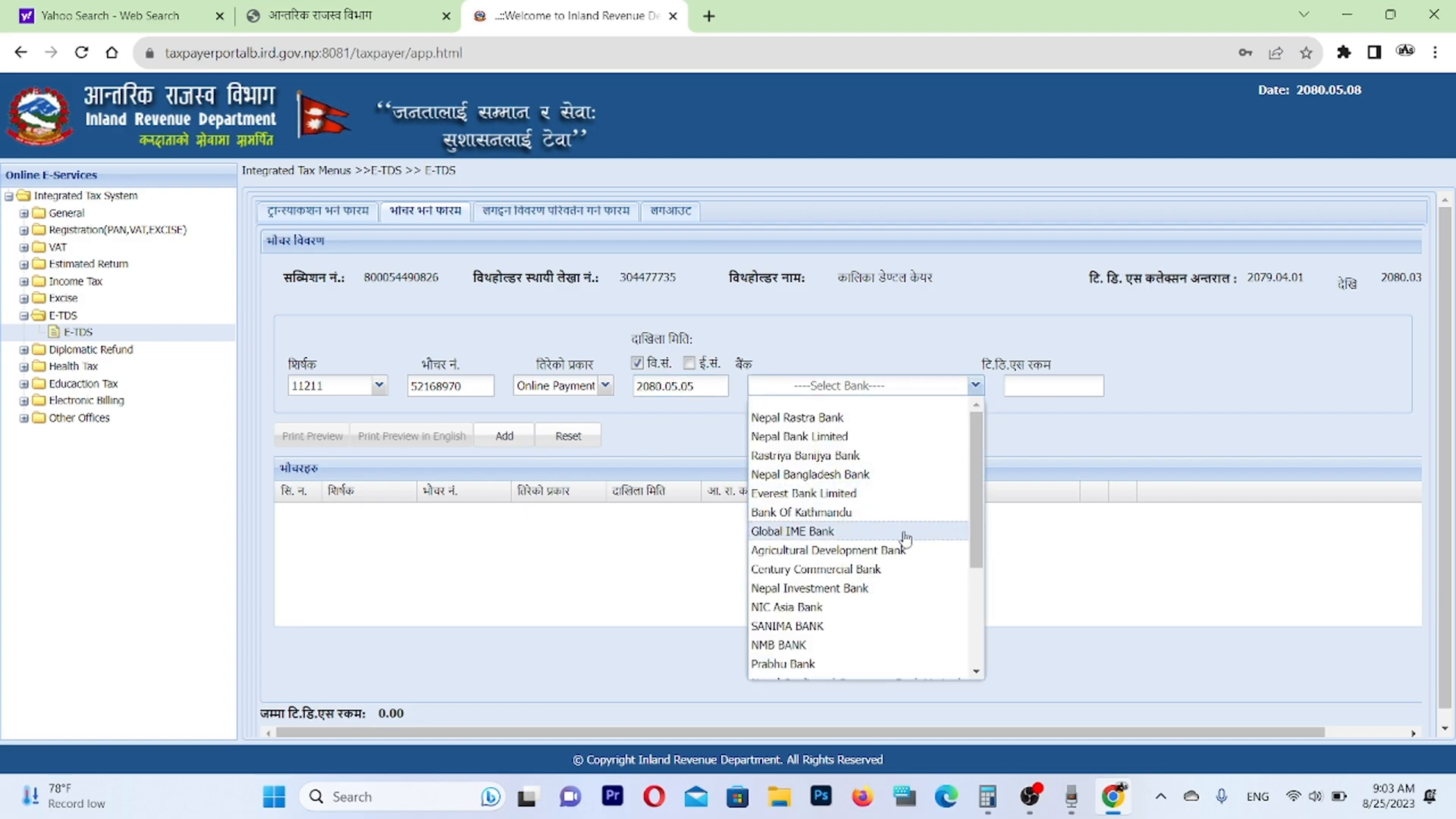
pyautogui.click(813, 531)
pyautogui.click(1051, 385)
pyautogui.write('1517')
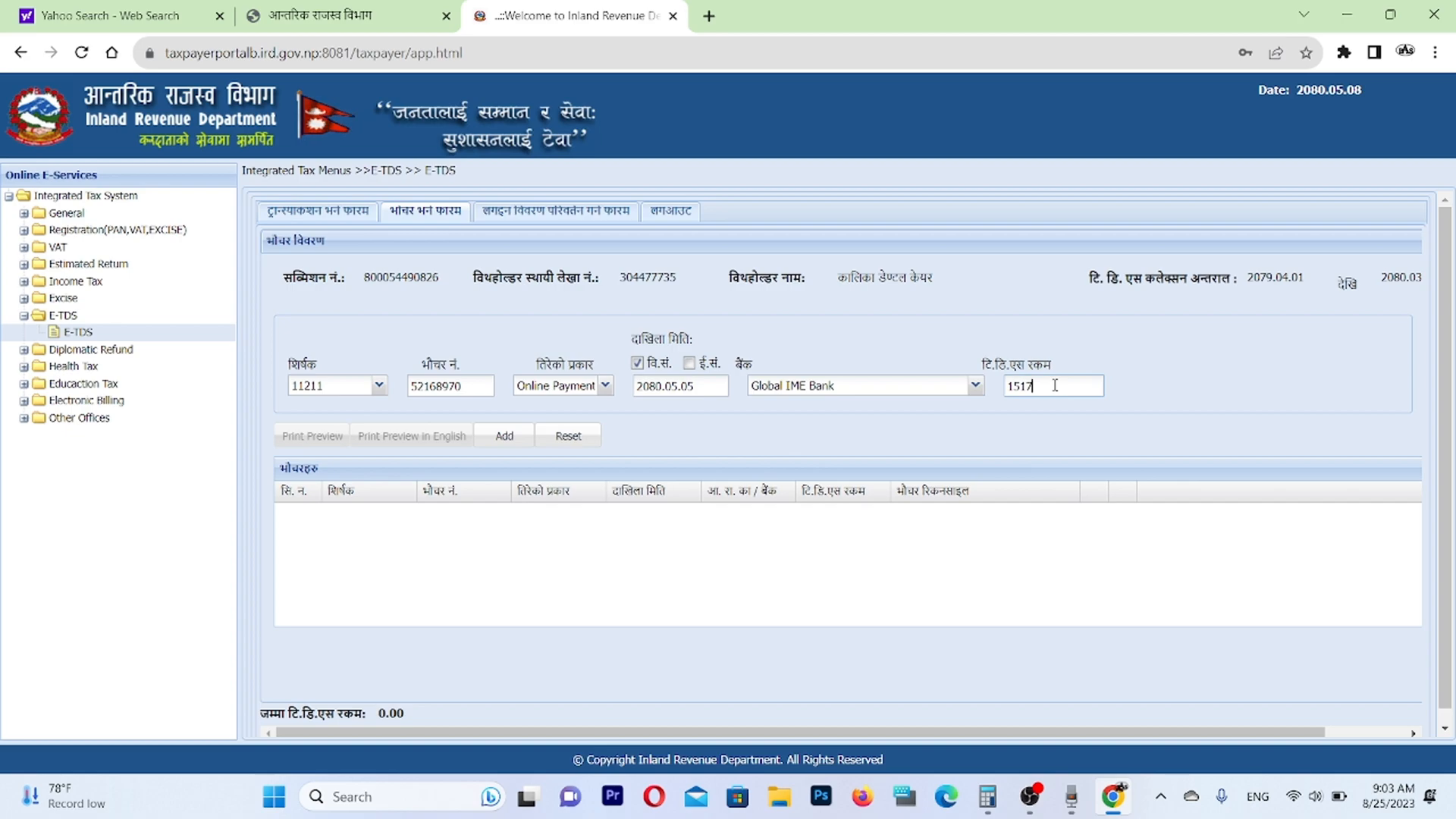
pyautogui.click(502, 437)
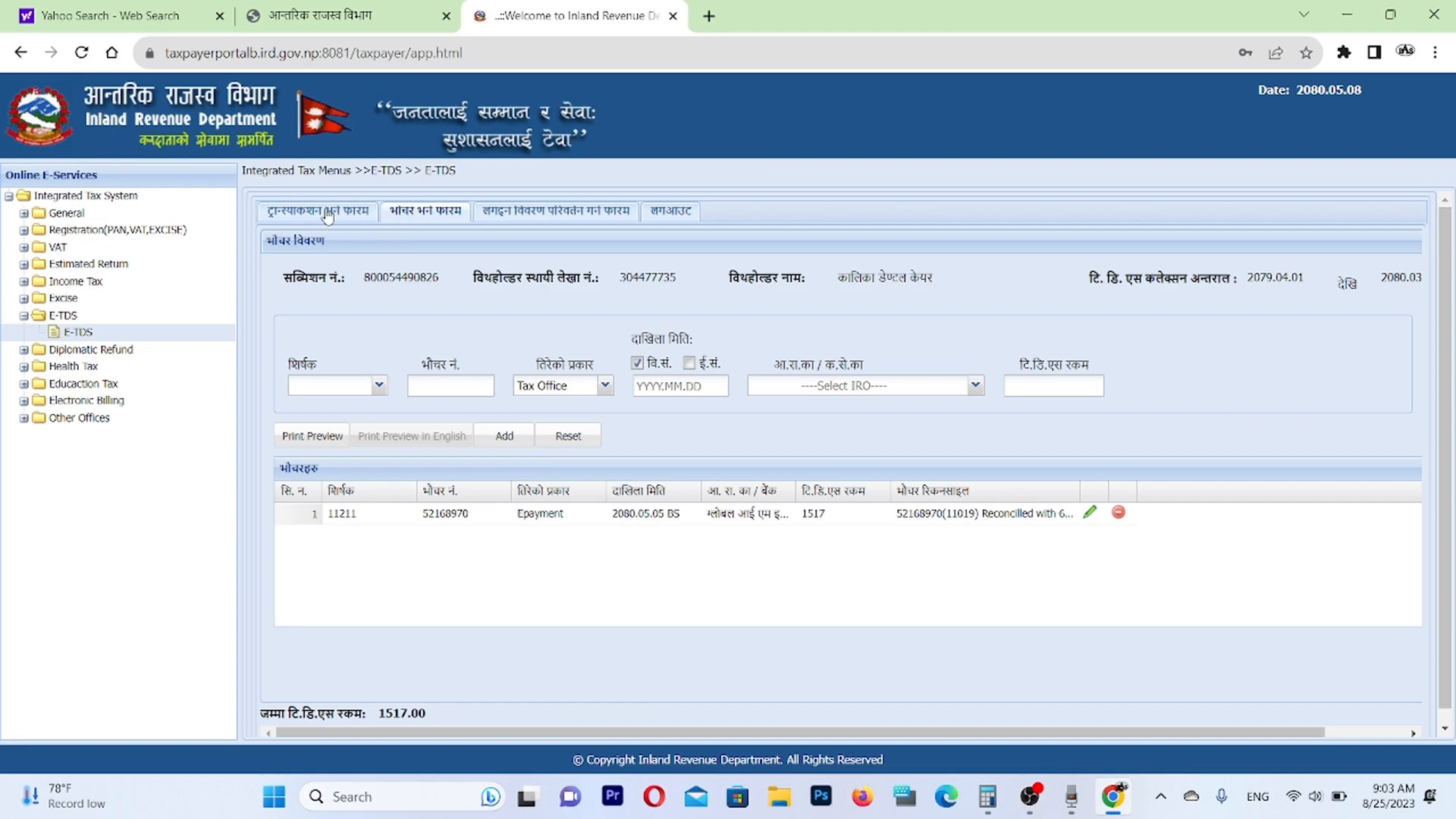
# Return to the transaction entry form, save the transactions and submit the E-TDS return with confirmation.
pyautogui.click(324, 219)
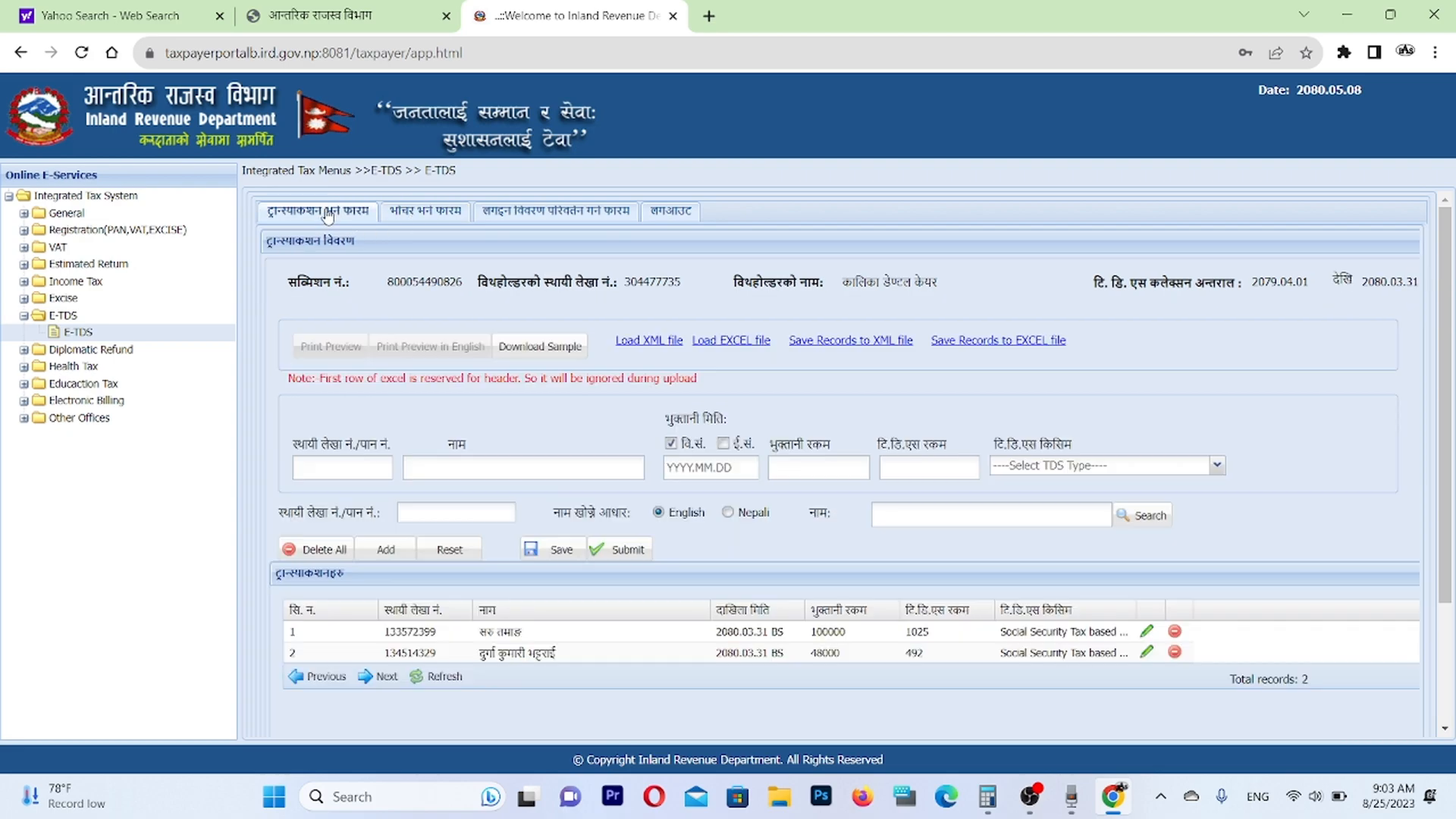
pyautogui.click(562, 552)
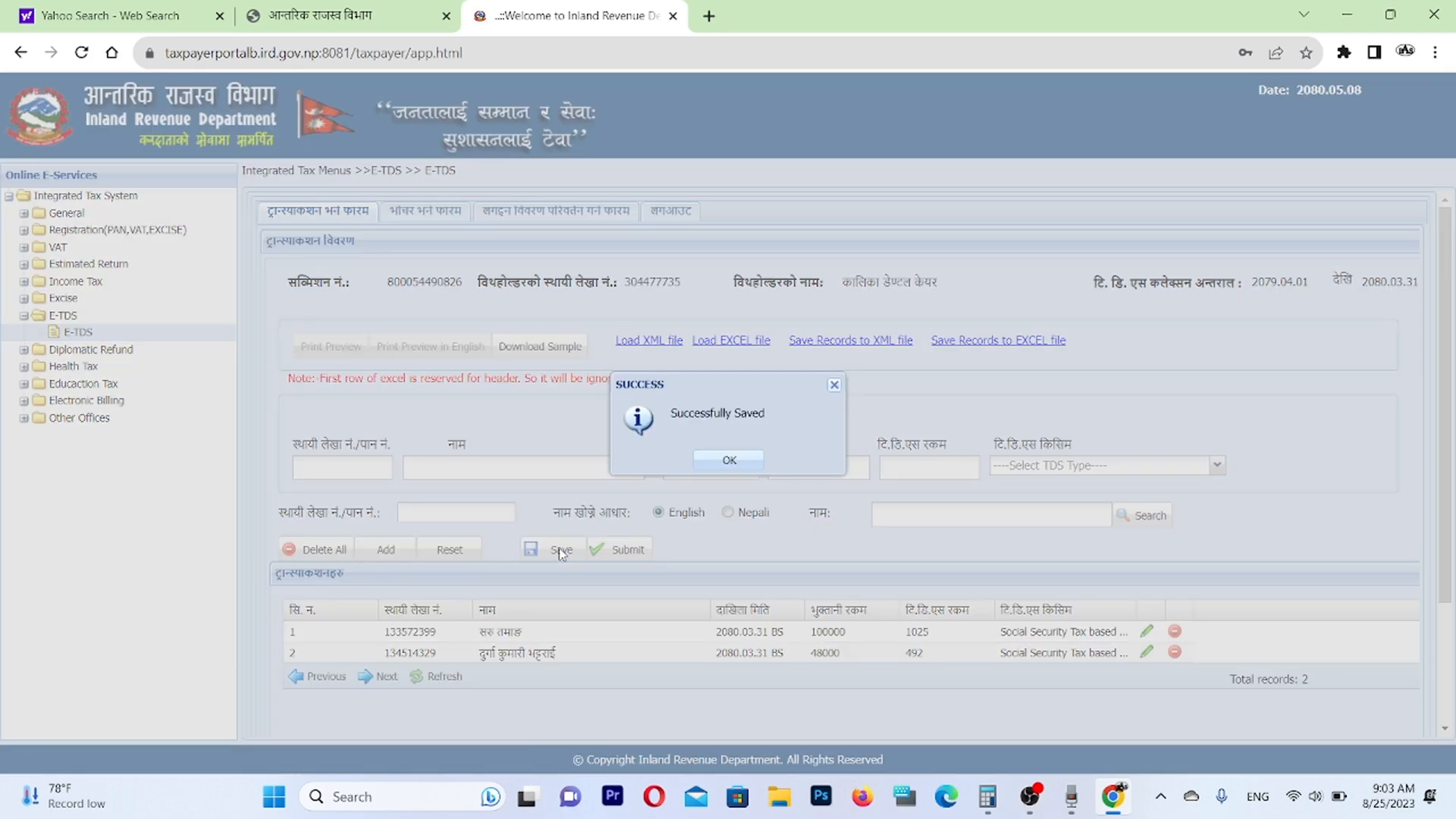
pyautogui.click(729, 462)
pyautogui.click(621, 552)
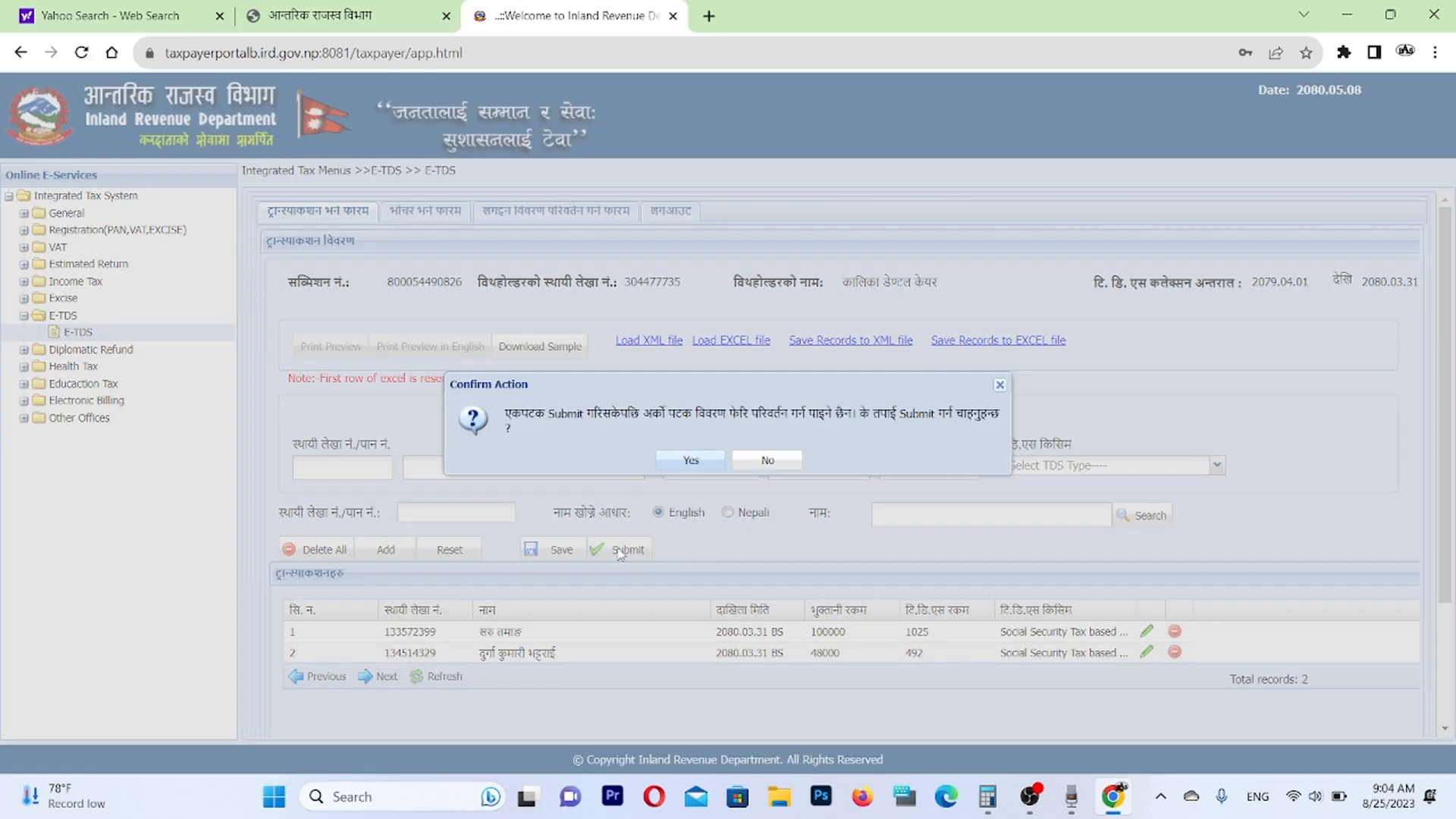
pyautogui.click(689, 458)
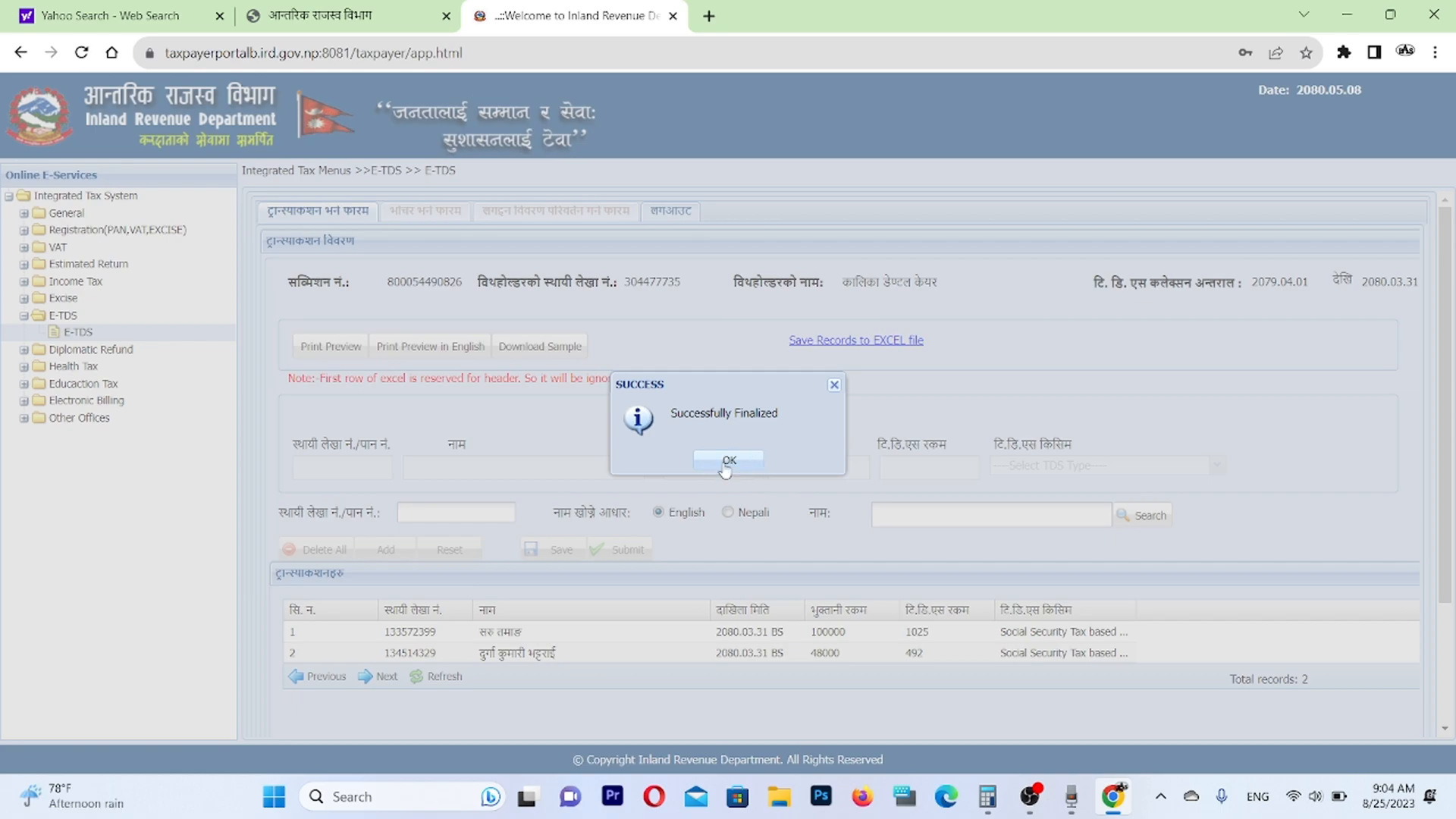
pyautogui.click(726, 461)
# Open the print preview of the submitted TDS return, maximize it and enlarge the report to 125%.
pyautogui.click(334, 353)
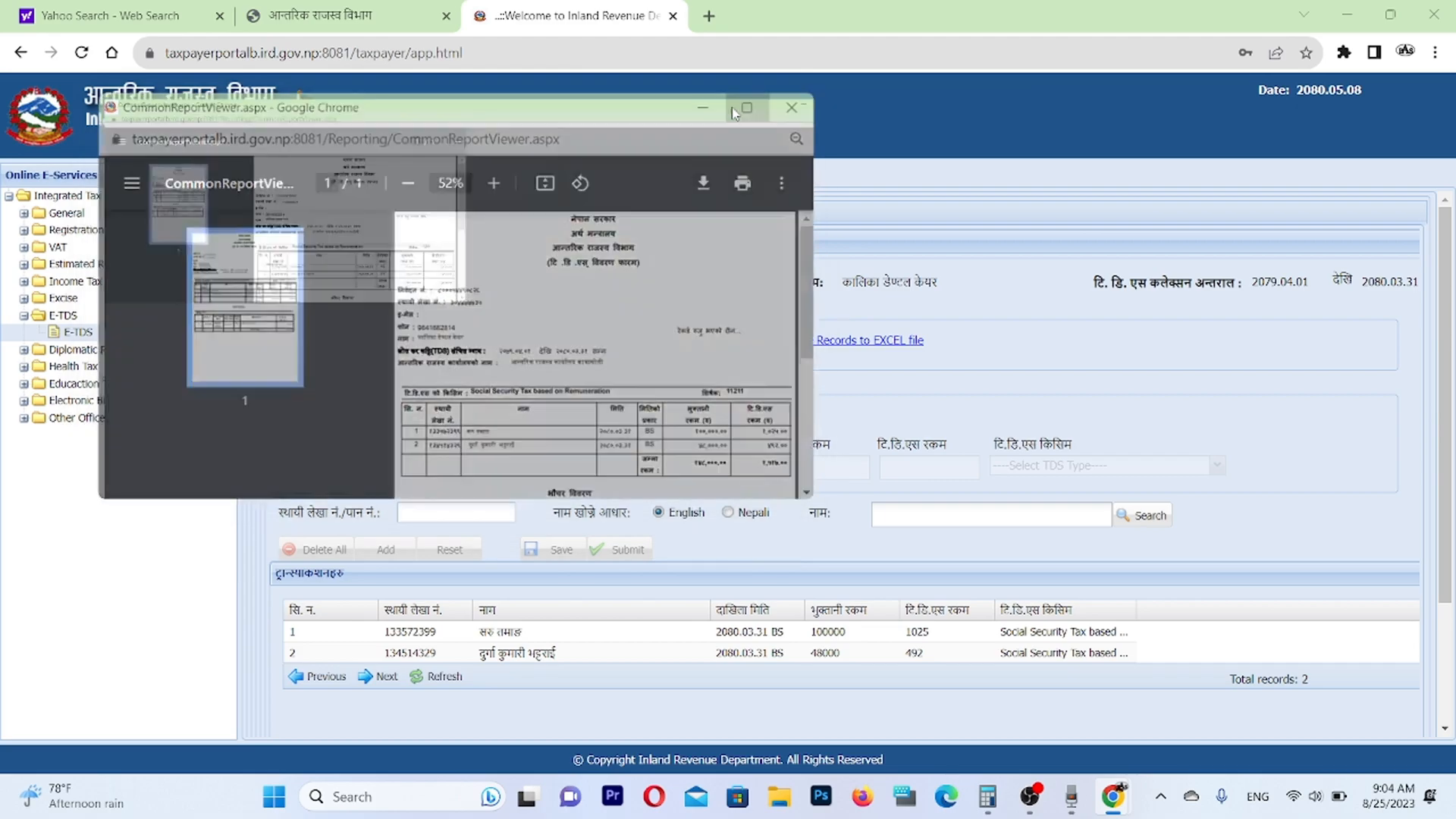
pyautogui.click(734, 113)
pyautogui.click(766, 83)
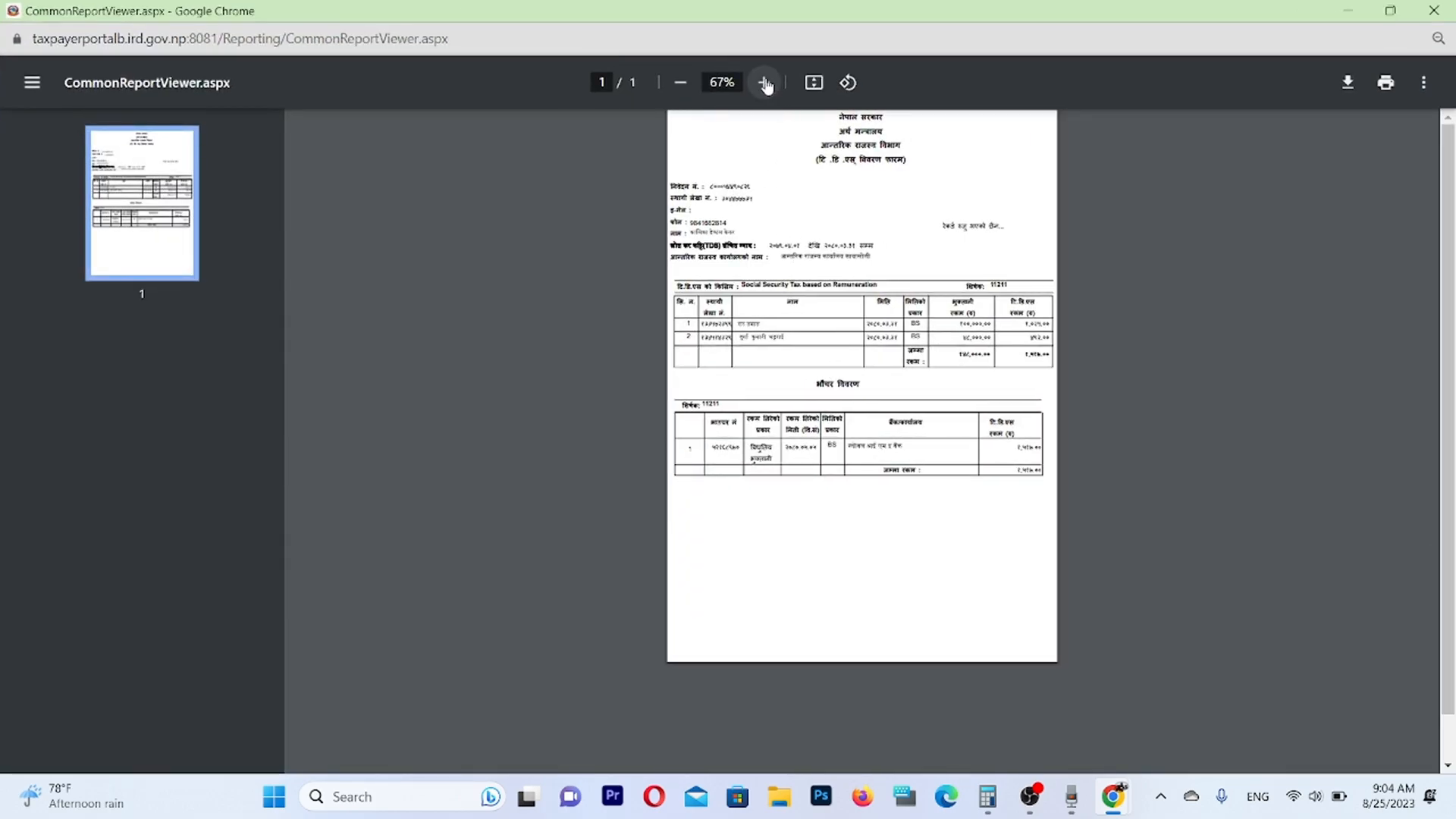
pyautogui.click(766, 84)
pyautogui.click(766, 83)
pyautogui.click(766, 83)
pyautogui.click(766, 84)
pyautogui.click(766, 83)
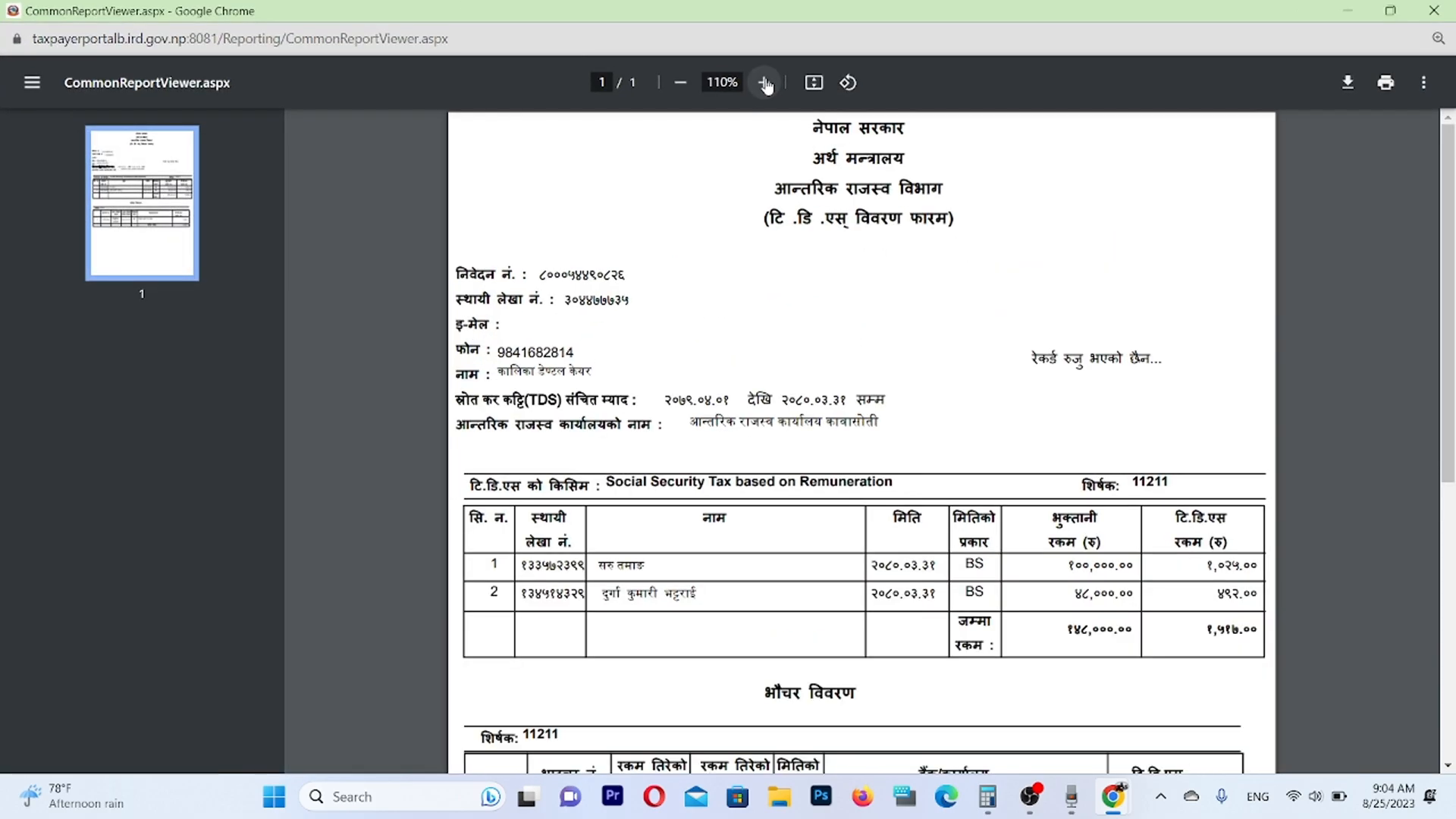
pyautogui.click(765, 84)
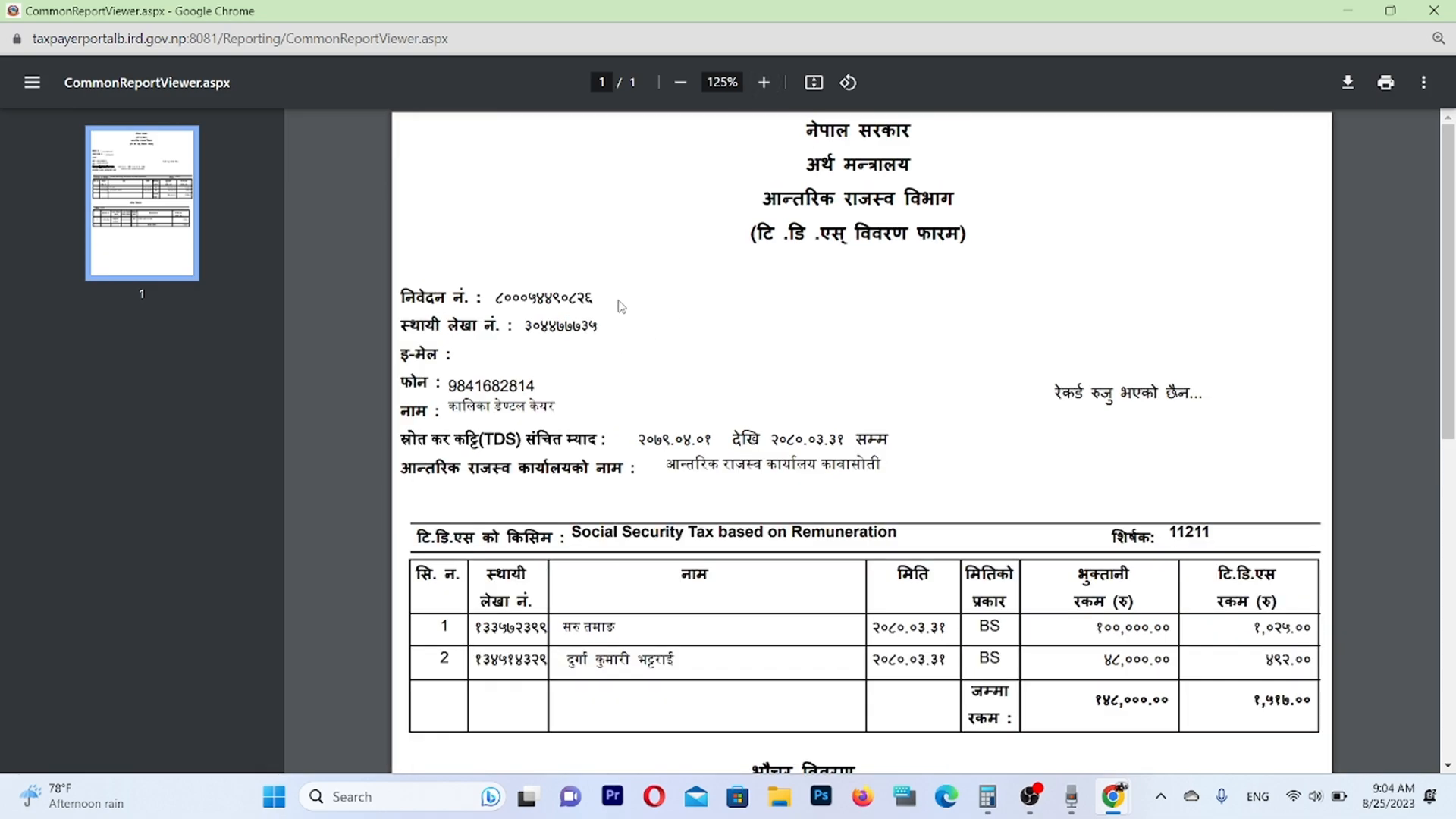
# Highlight the submission number in the report to note it, and close the report window.
pyautogui.moveTo(599, 297); pyautogui.dragTo(500, 302)
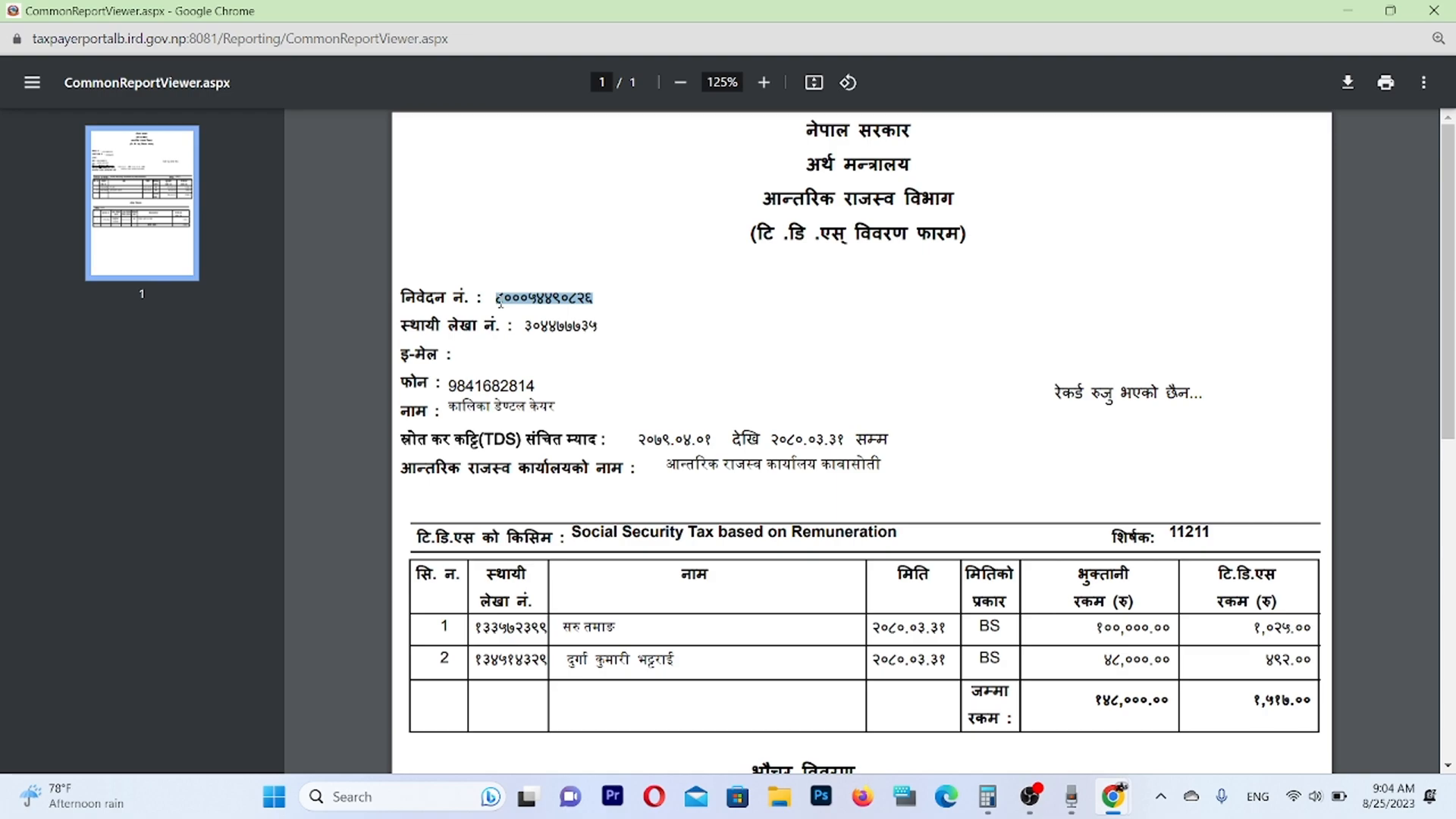
pyautogui.click(721, 360)
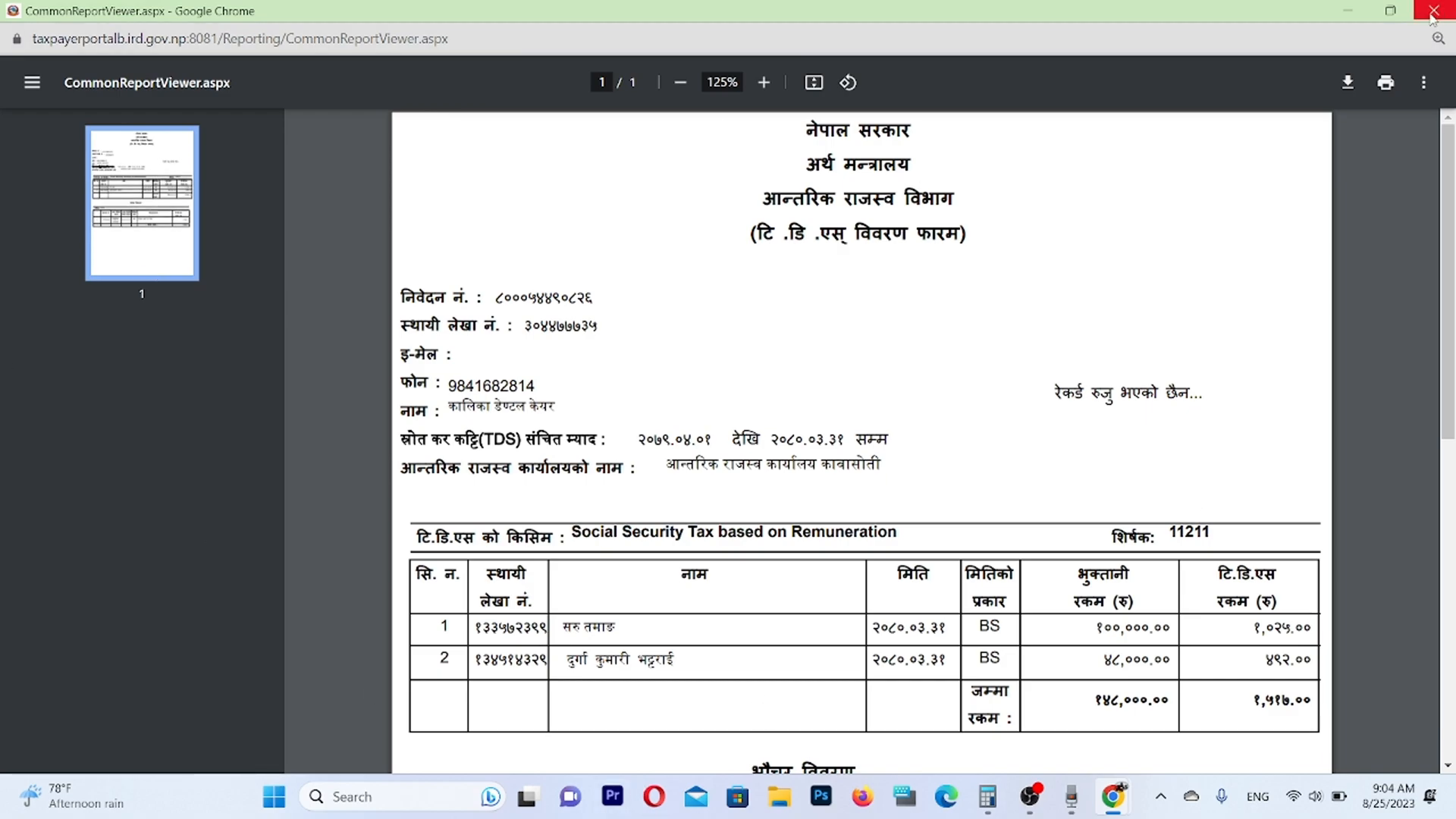
pyautogui.moveTo(594, 299); pyautogui.dragTo(493, 286)
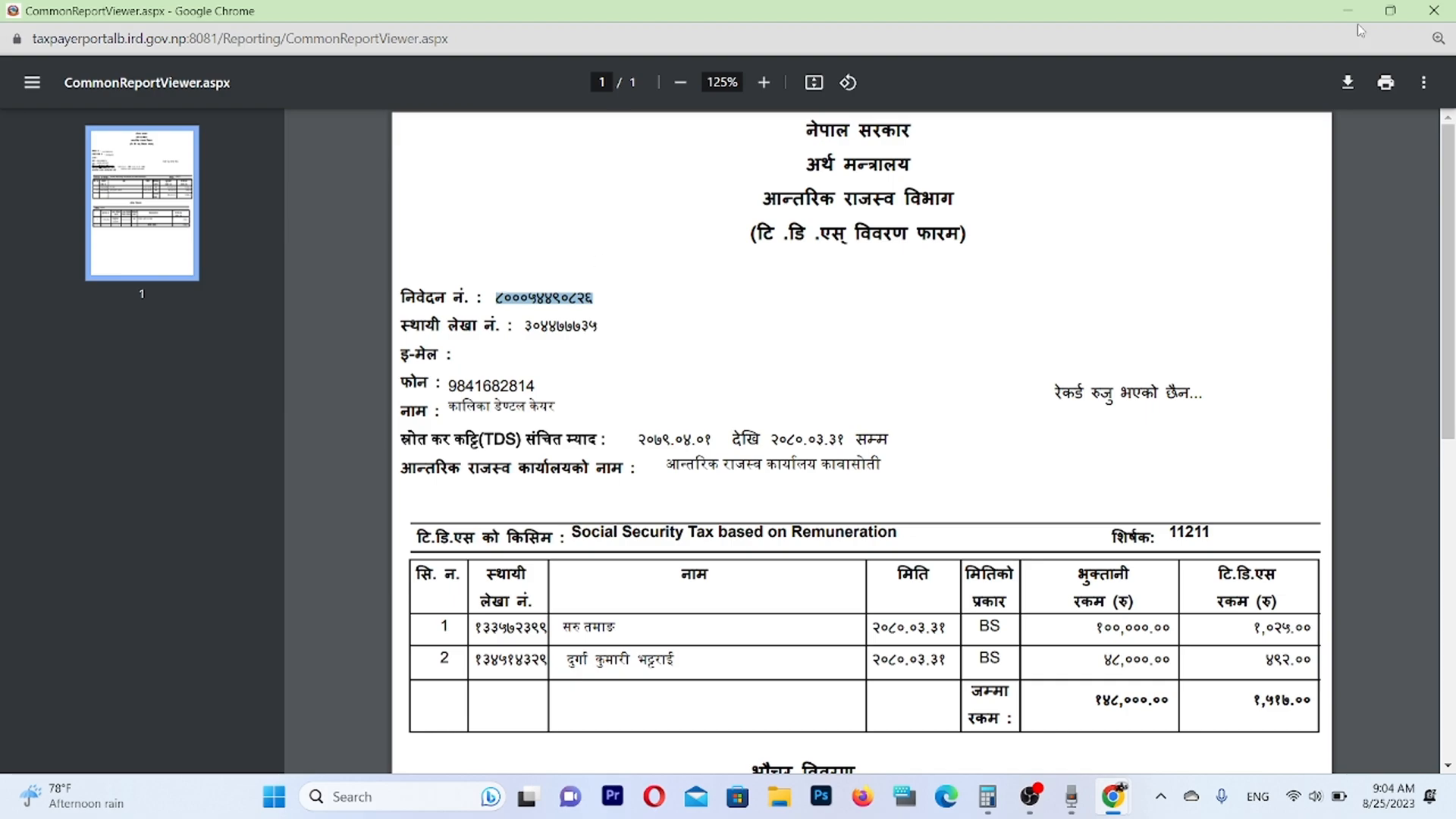
pyautogui.click(1433, 11)
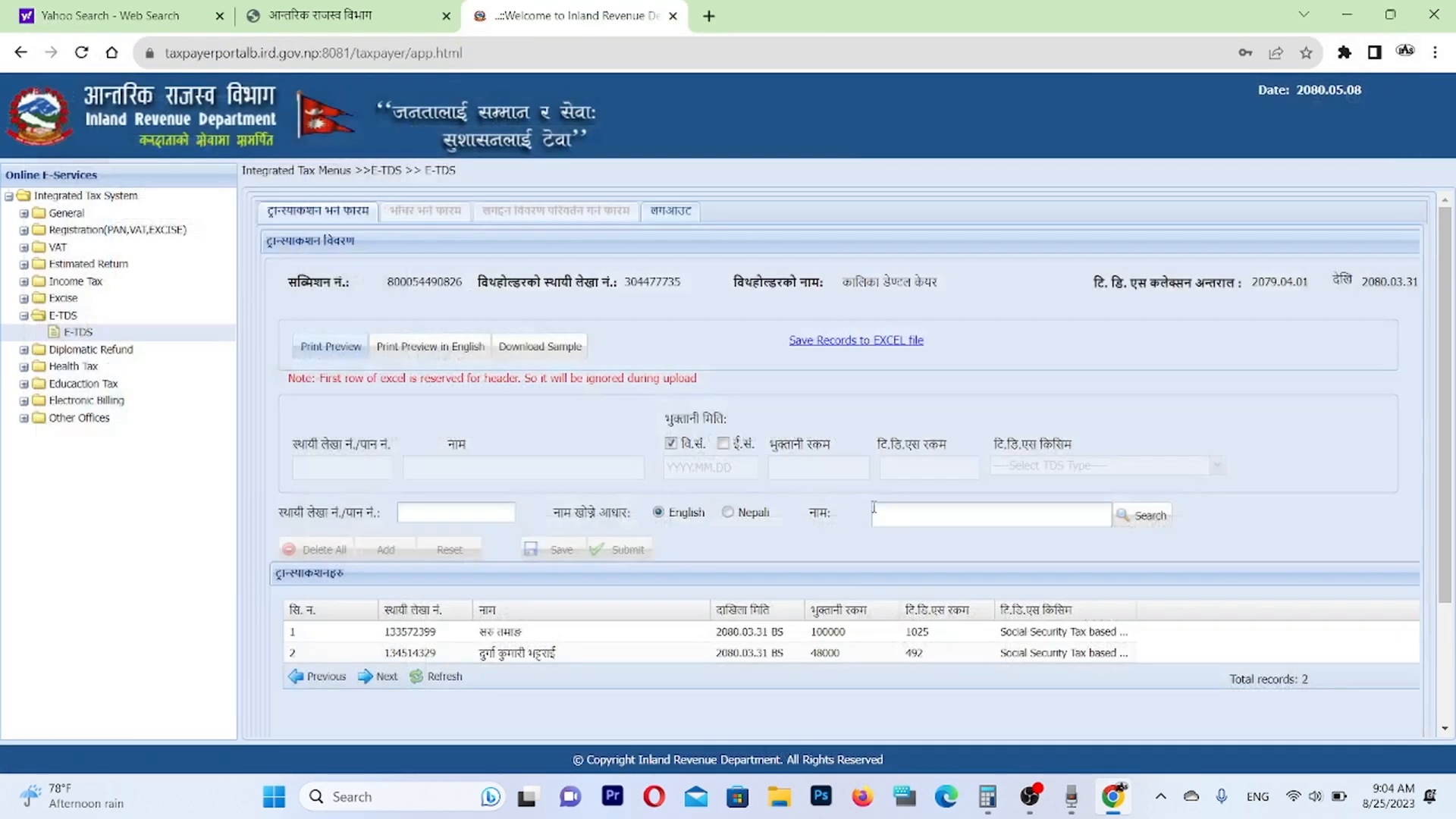
# Open the Taxpayer Login form from the General services of the taxpayer portal.
pyautogui.click(24, 214)
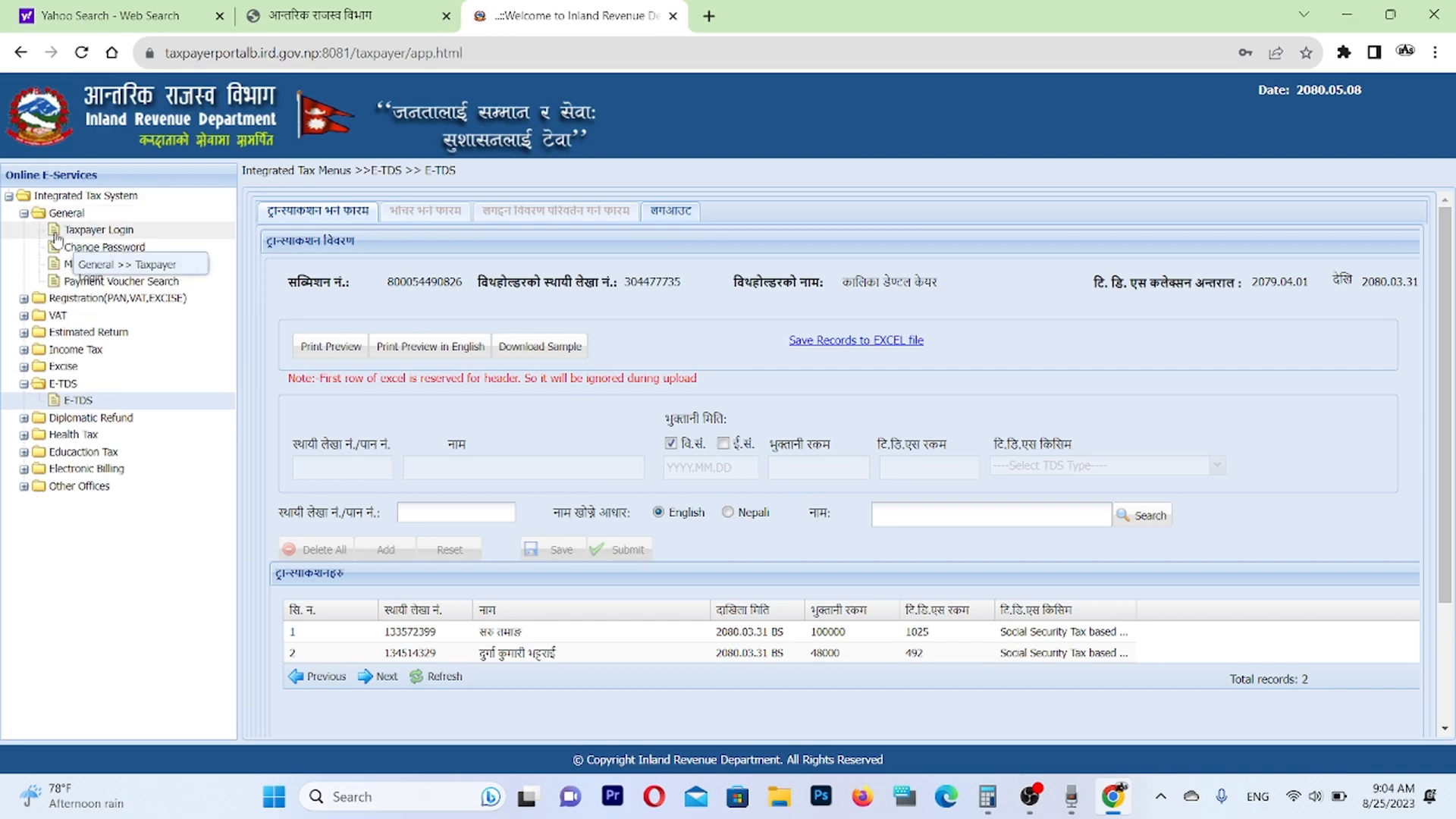
pyautogui.click(56, 235)
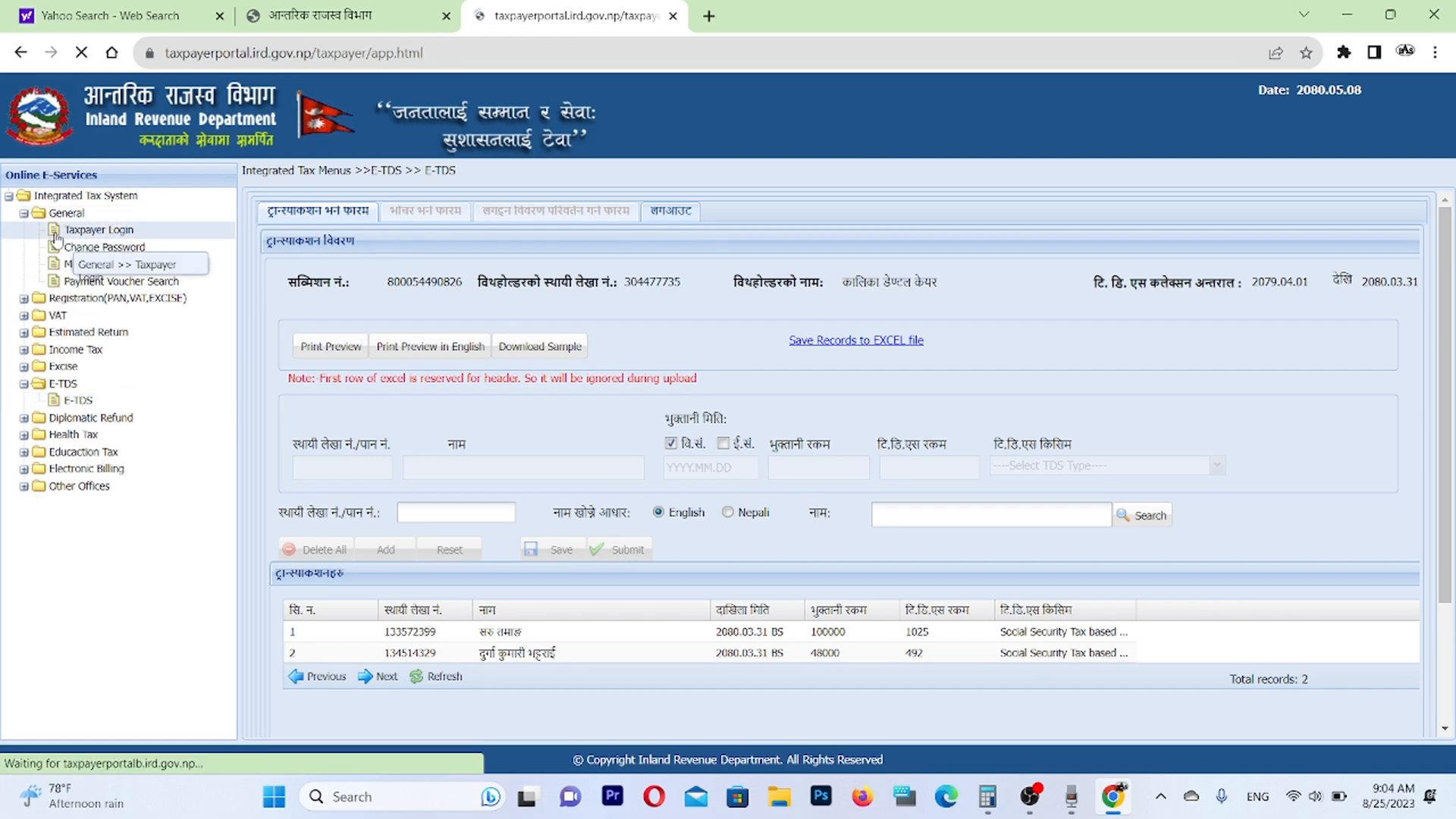
pyautogui.click(24, 213)
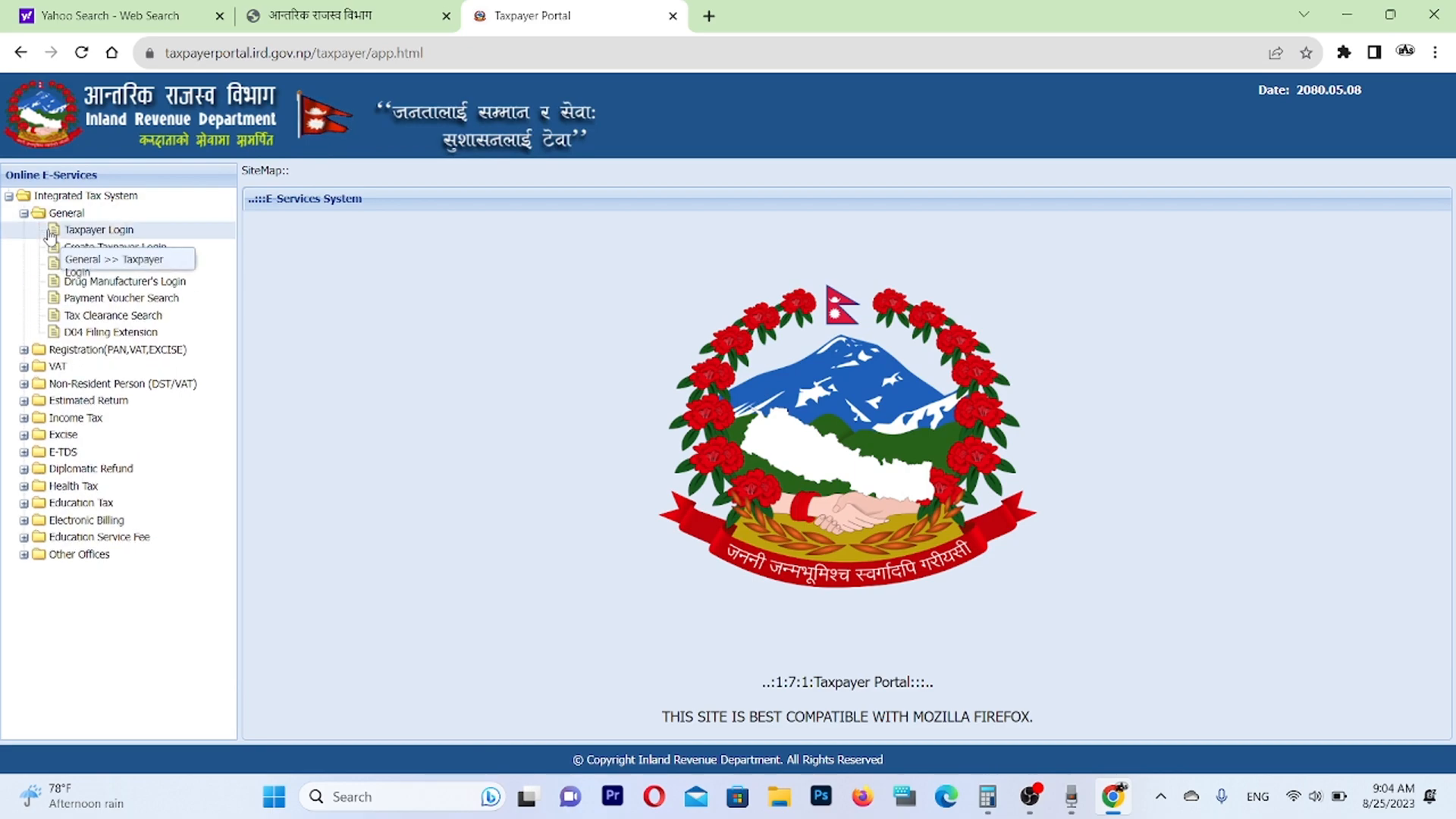
pyautogui.click(83, 230)
# Enter the taxpayer's permanent account number in the login form.
pyautogui.click(582, 321)
pyautogui.rightClick(582, 321)
pyautogui.click(962, 482)
pyautogui.click(590, 323)
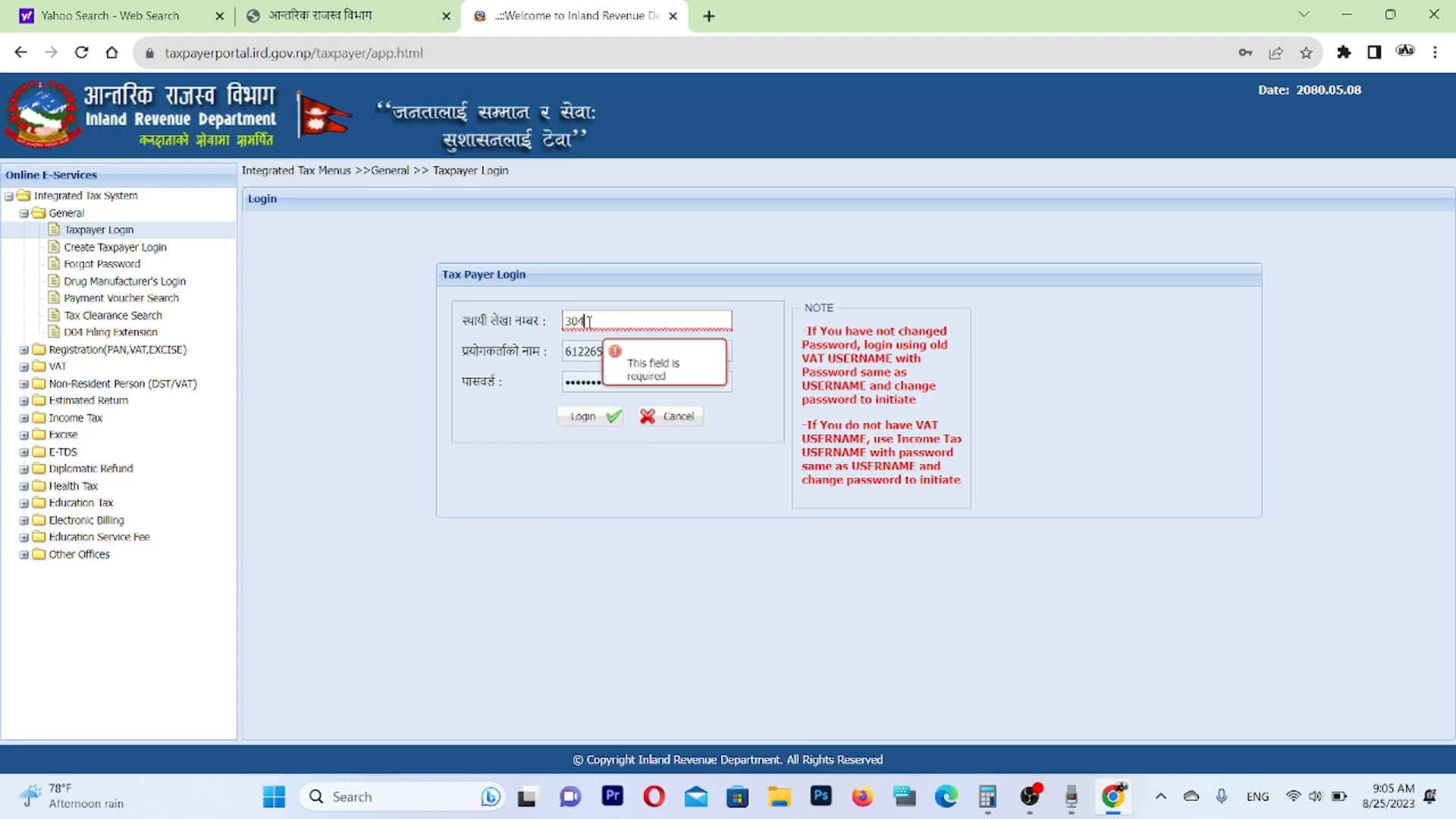
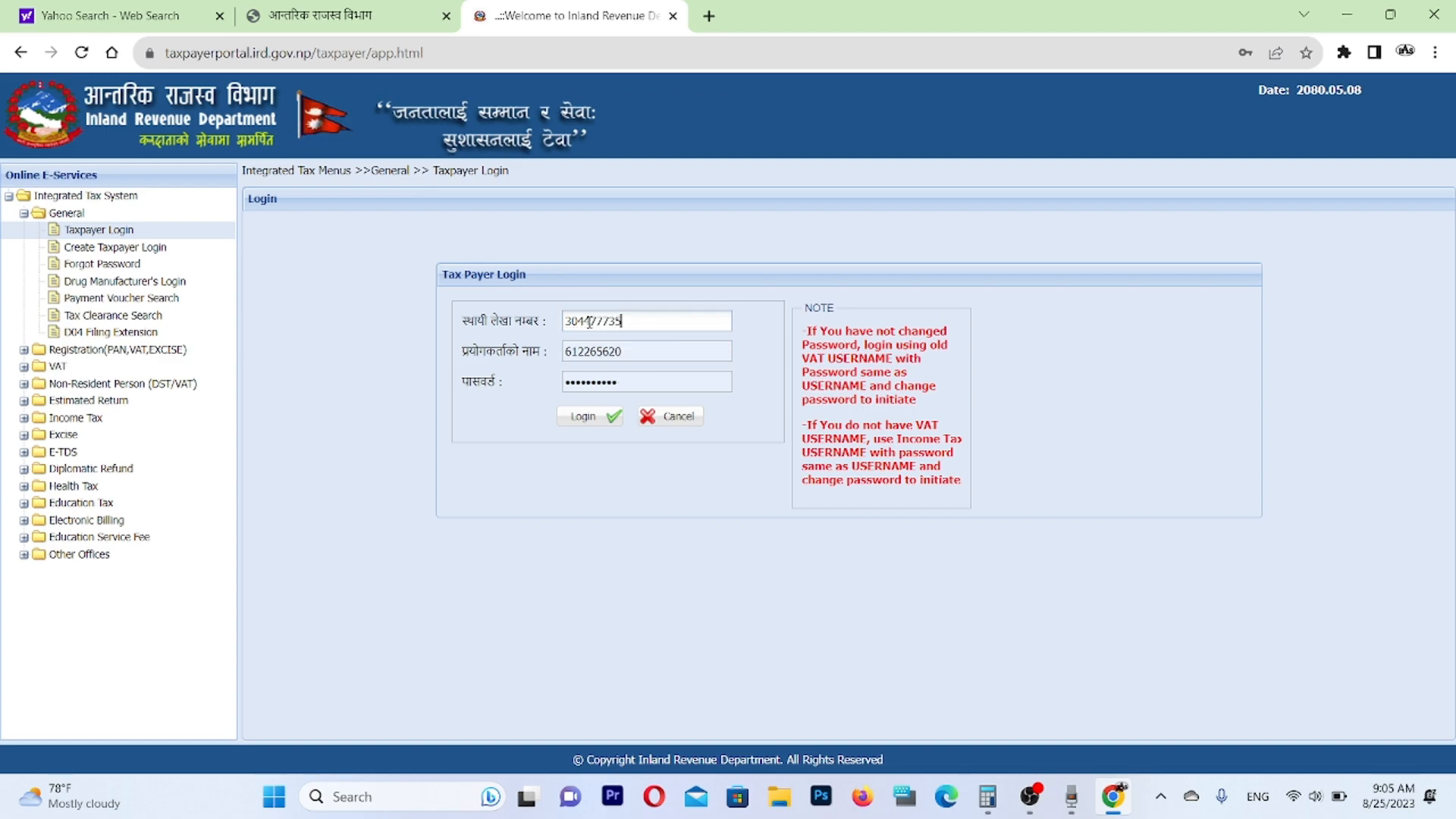
# Replace the prefilled username, enter the account password and log in to the taxpayer account.
pyautogui.moveTo(638, 322); pyautogui.dragTo(266, 331)
pyautogui.hotkey('ctrl', 'c')
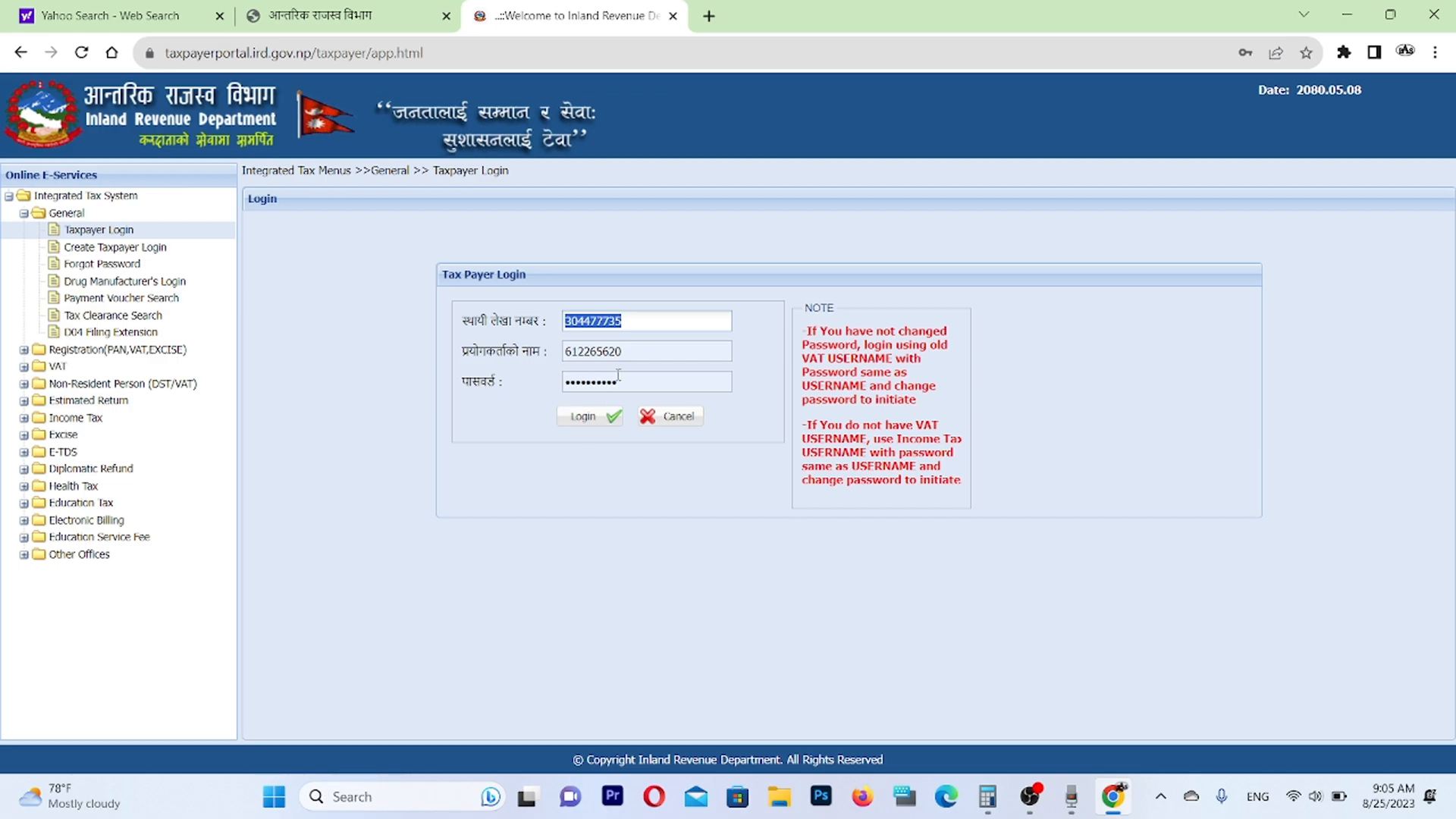
pyautogui.press('Tab')
pyautogui.hotkey('ctrl', 'v')
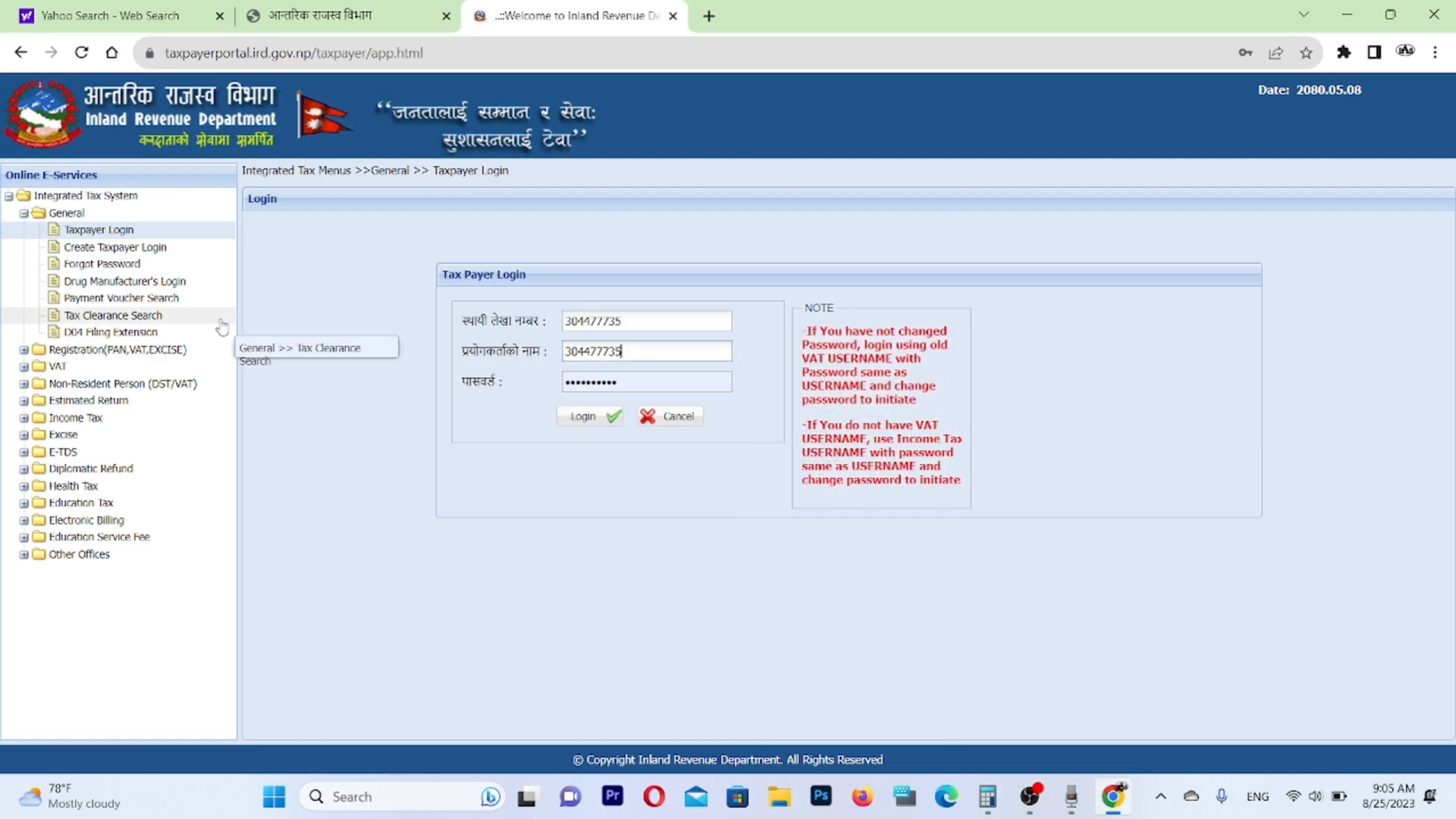
pyautogui.press('Tab')
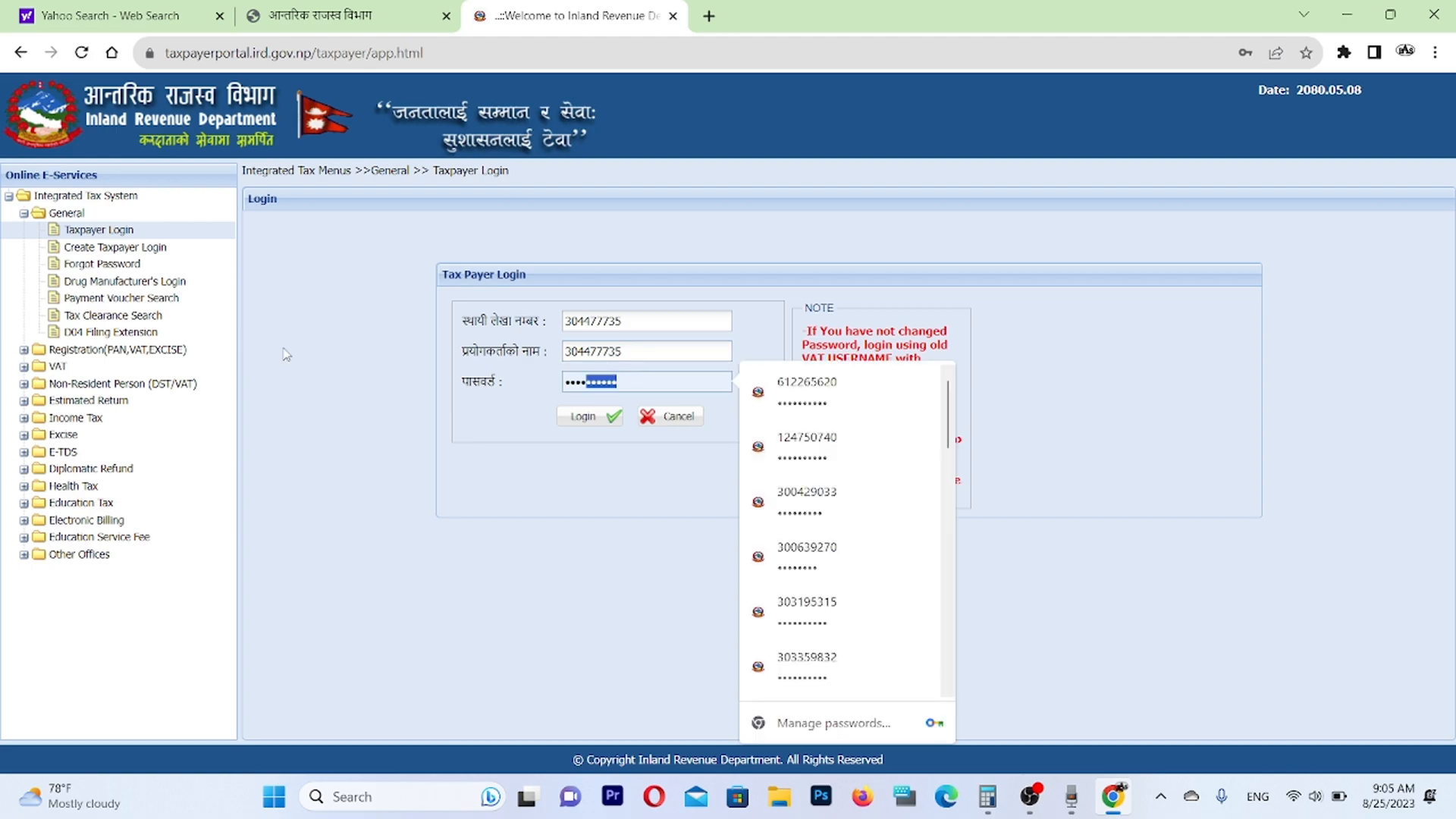
pyautogui.hotkey('ctrl', 'v')
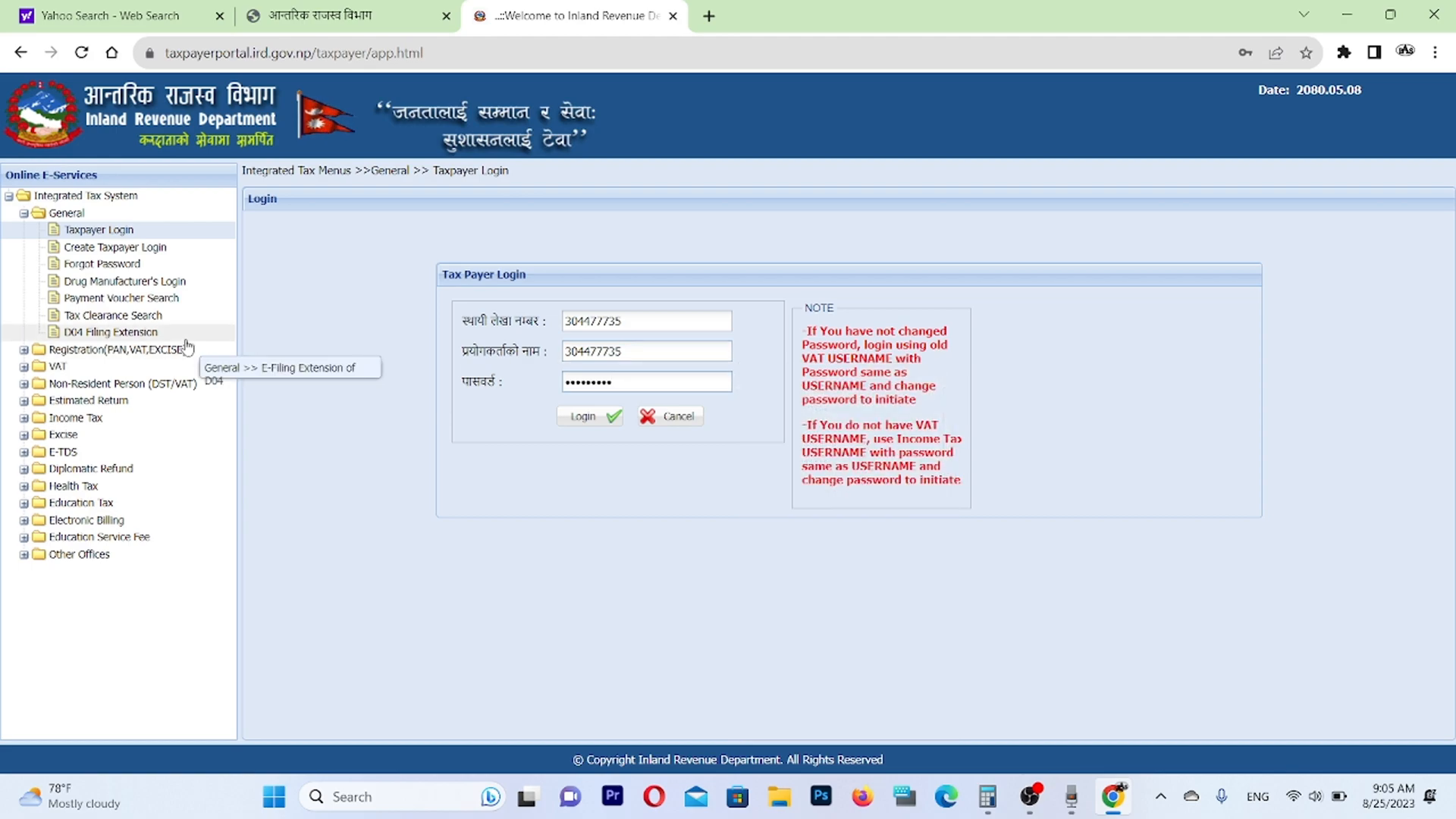
pyautogui.click(591, 418)
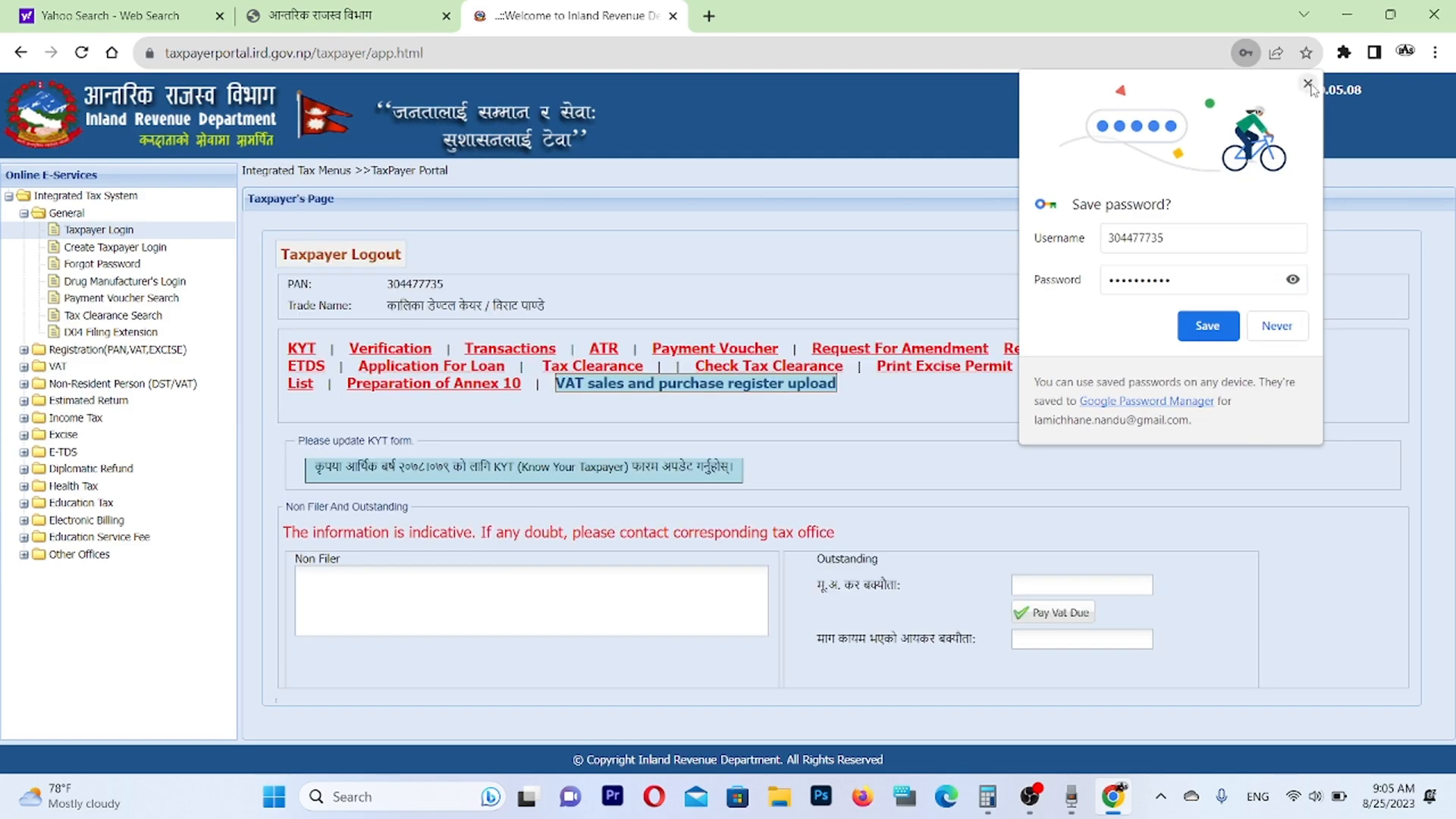
# Open Verification, set the submission search status to Submitted and choose TDS as the module to verify.
pyautogui.click(382, 350)
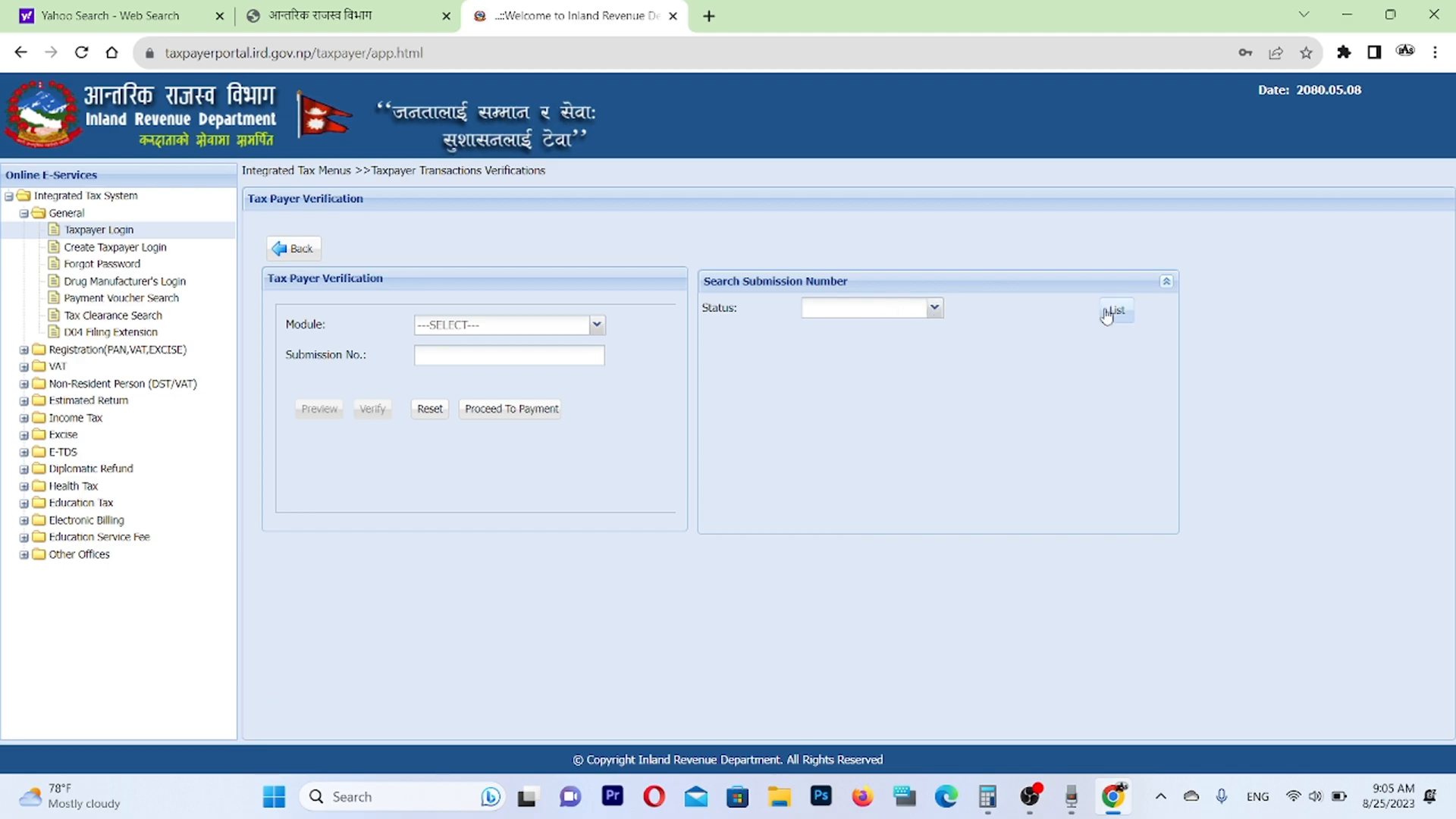
pyautogui.click(934, 308)
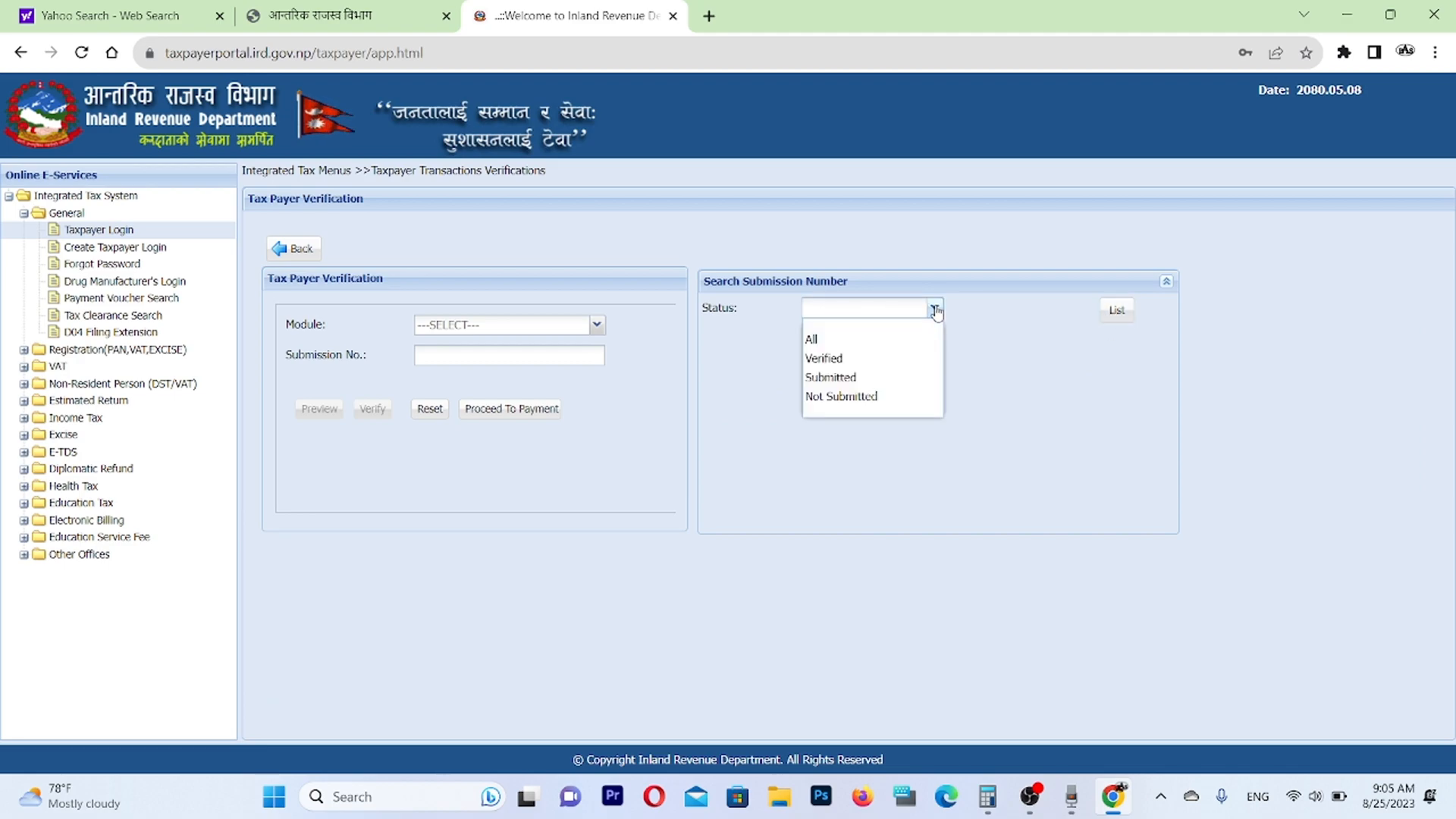
pyautogui.click(871, 383)
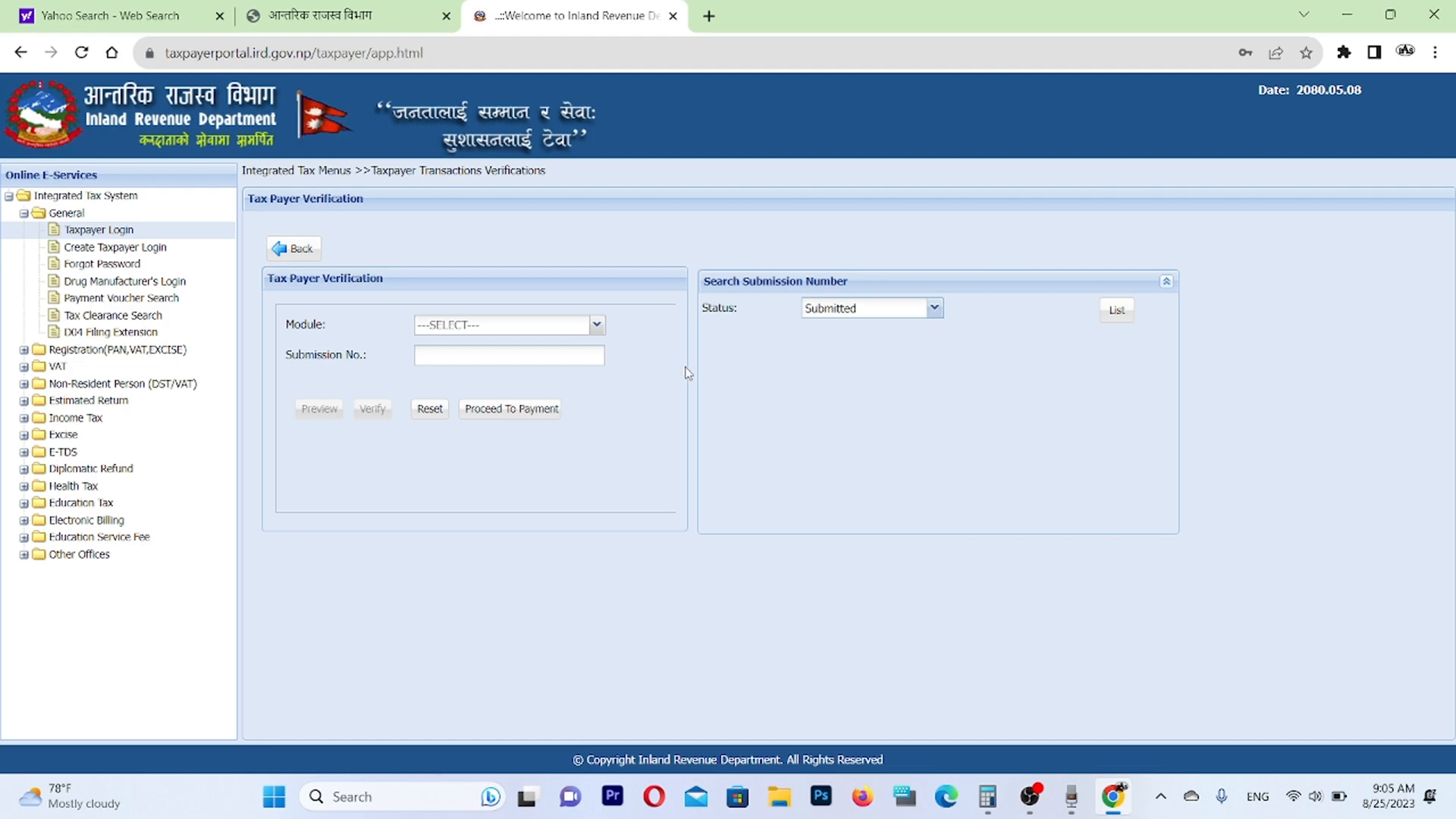
pyautogui.click(597, 325)
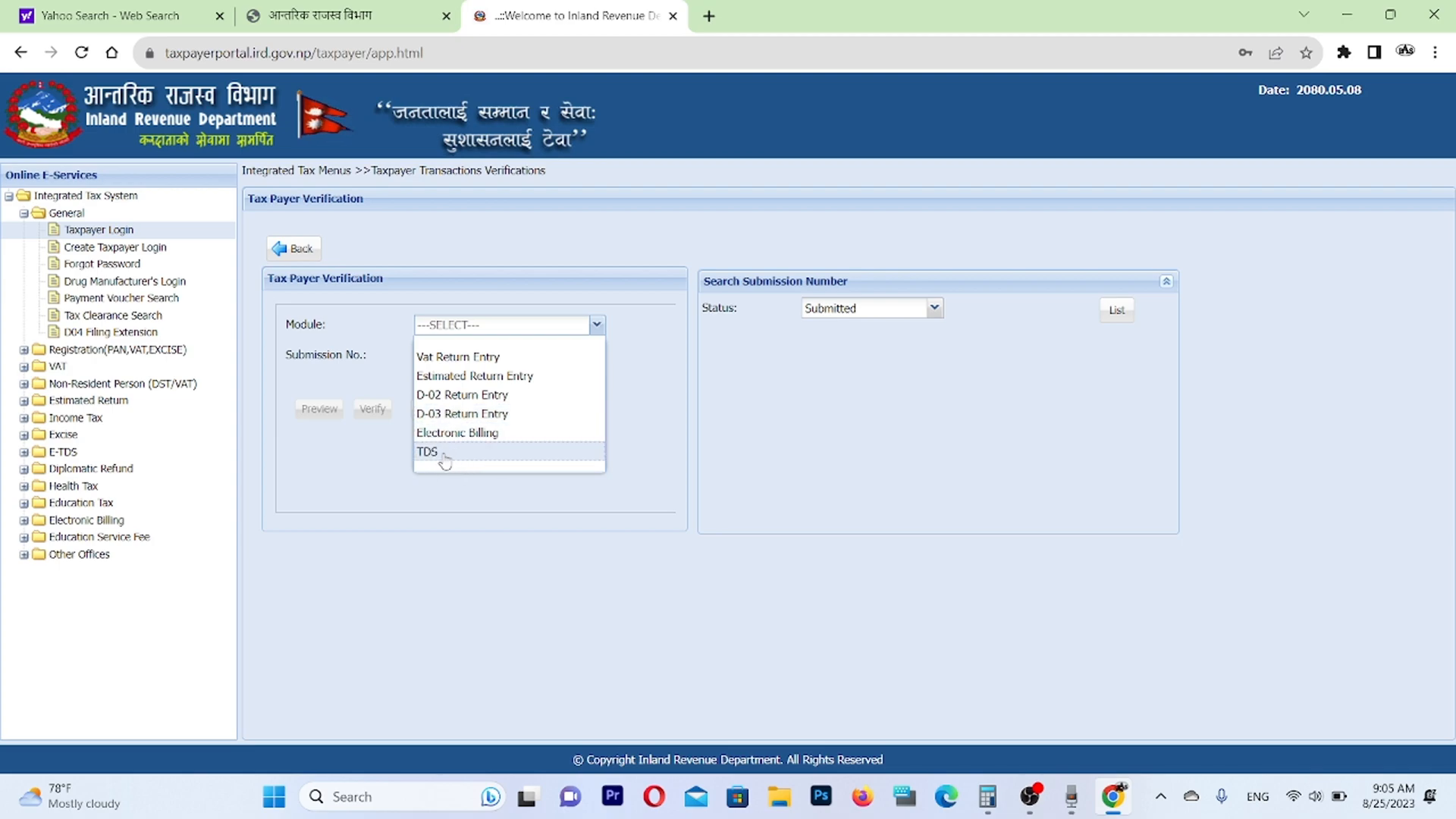
pyautogui.click(445, 455)
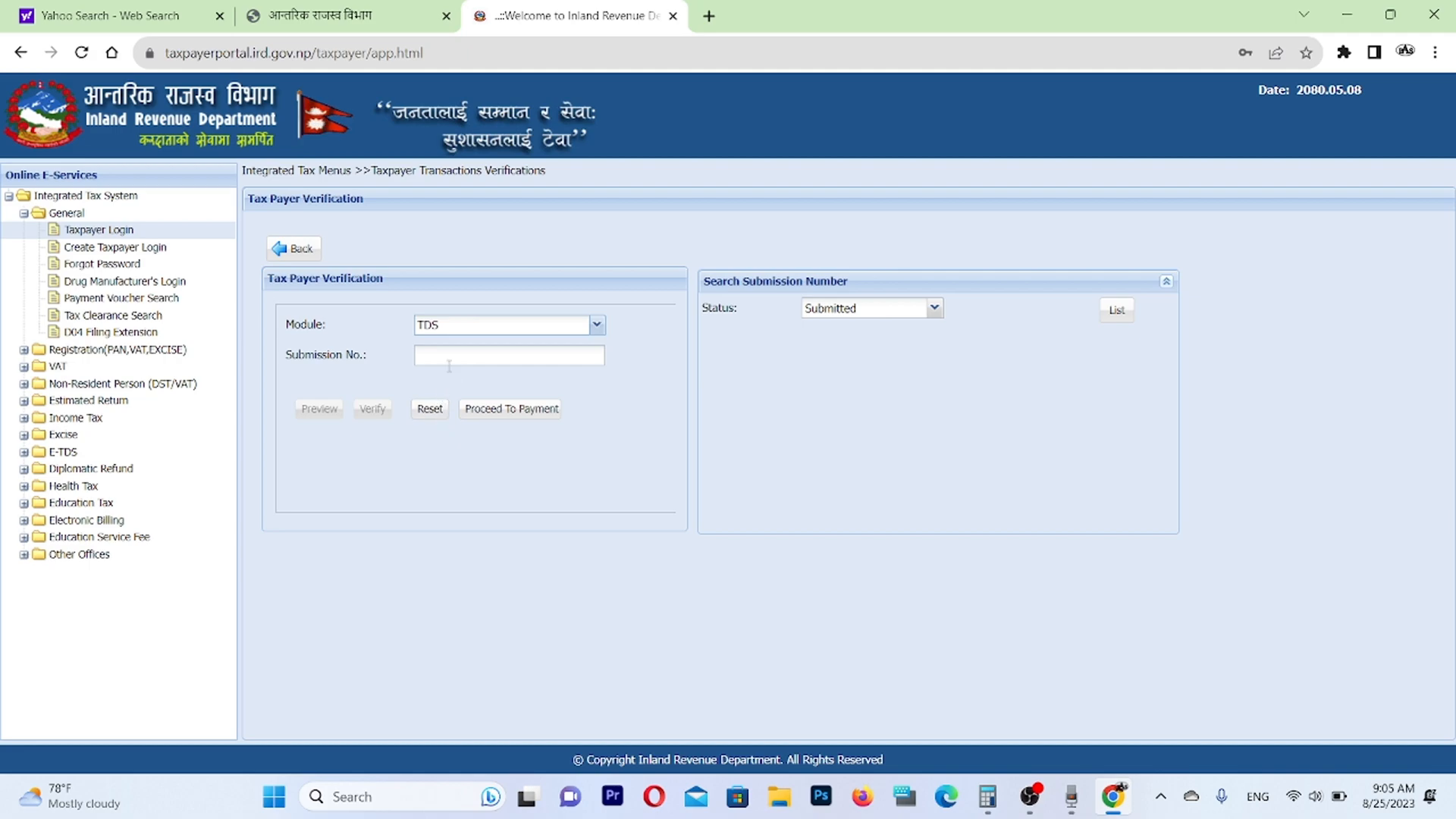
# Enter the TDS return's submission number in the Tax Payer Verification form.
pyautogui.rightClick(440, 356)
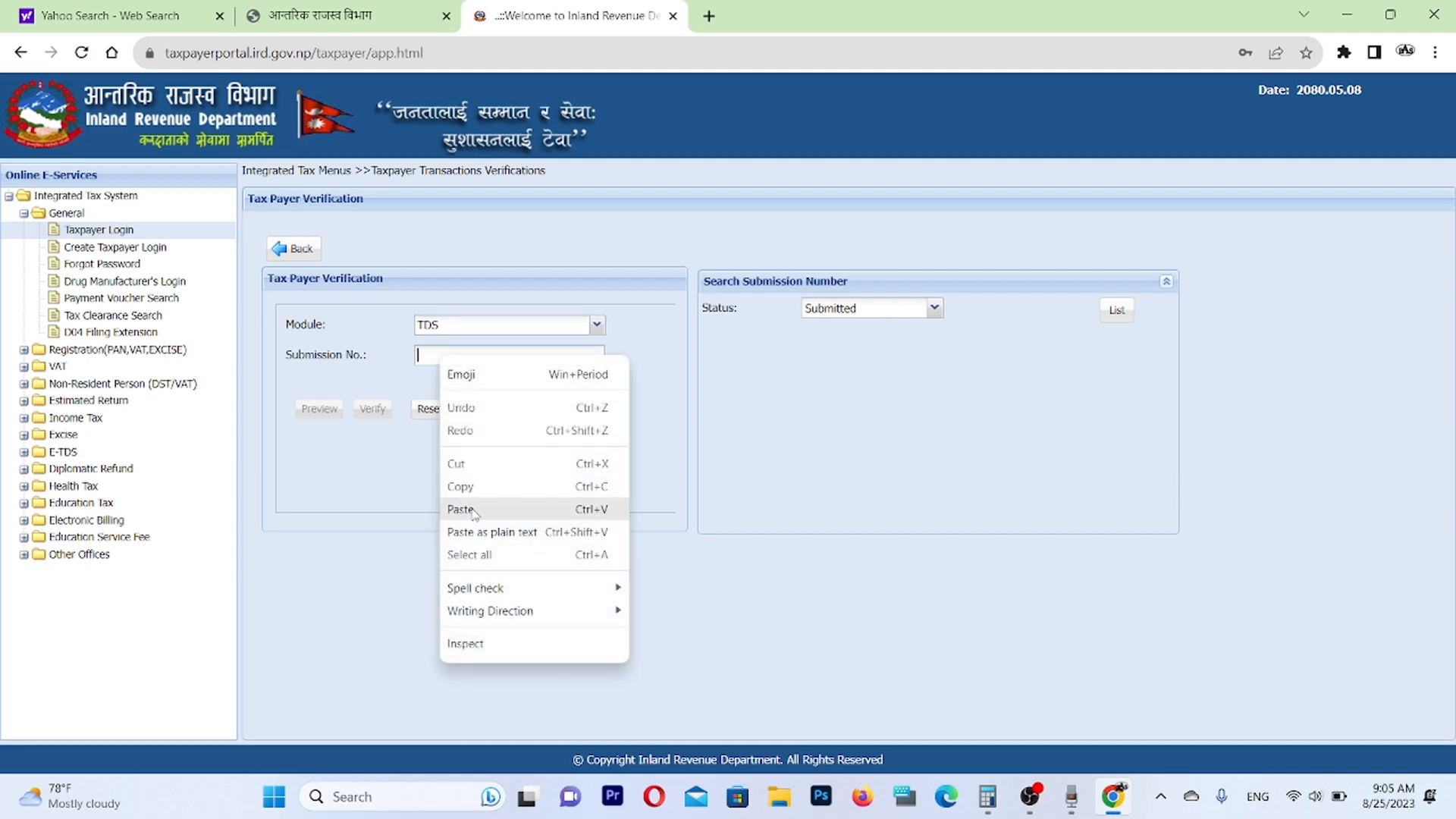
pyautogui.click(471, 504)
pyautogui.moveTo(489, 355); pyautogui.dragTo(215, 345)
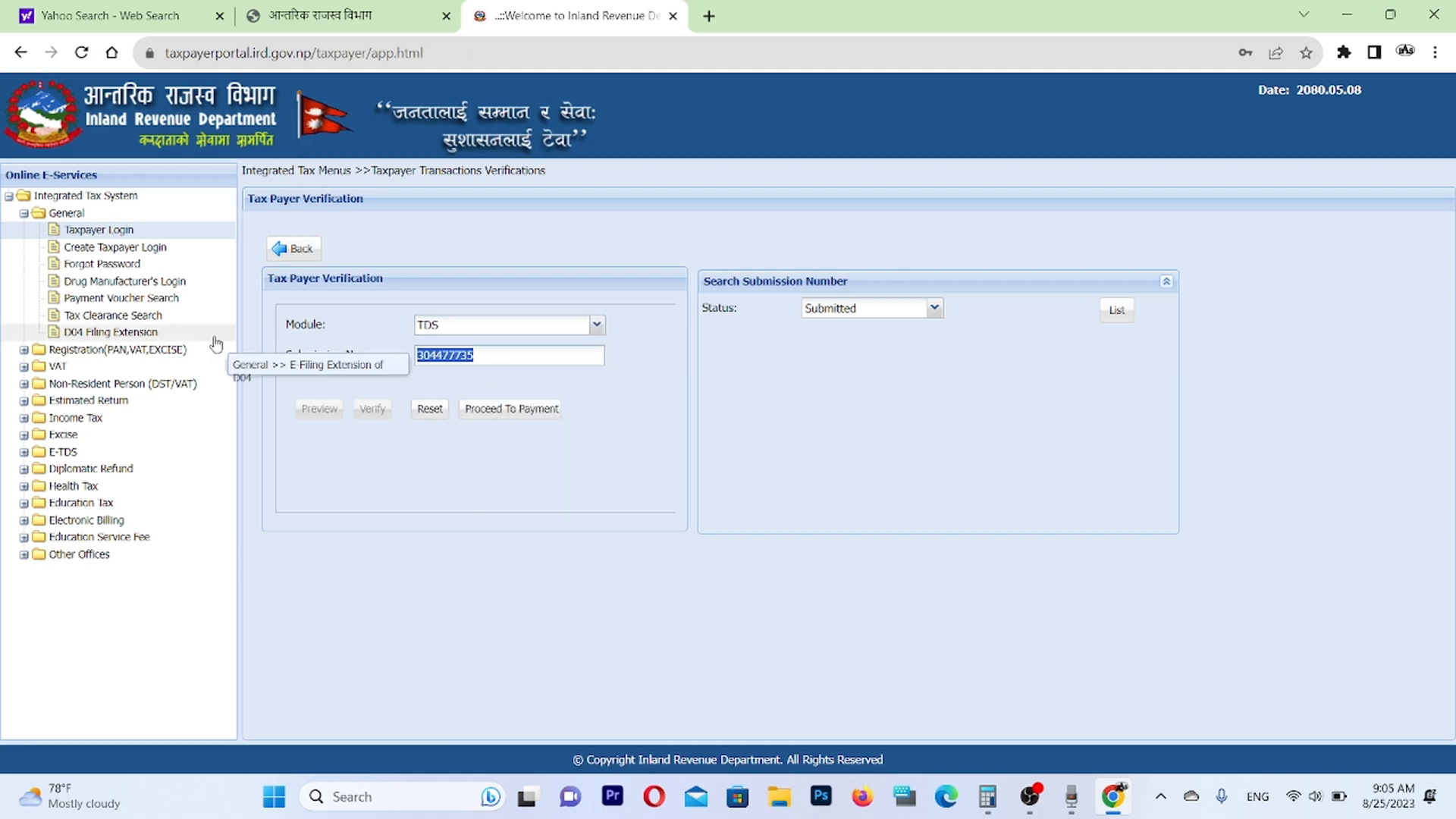
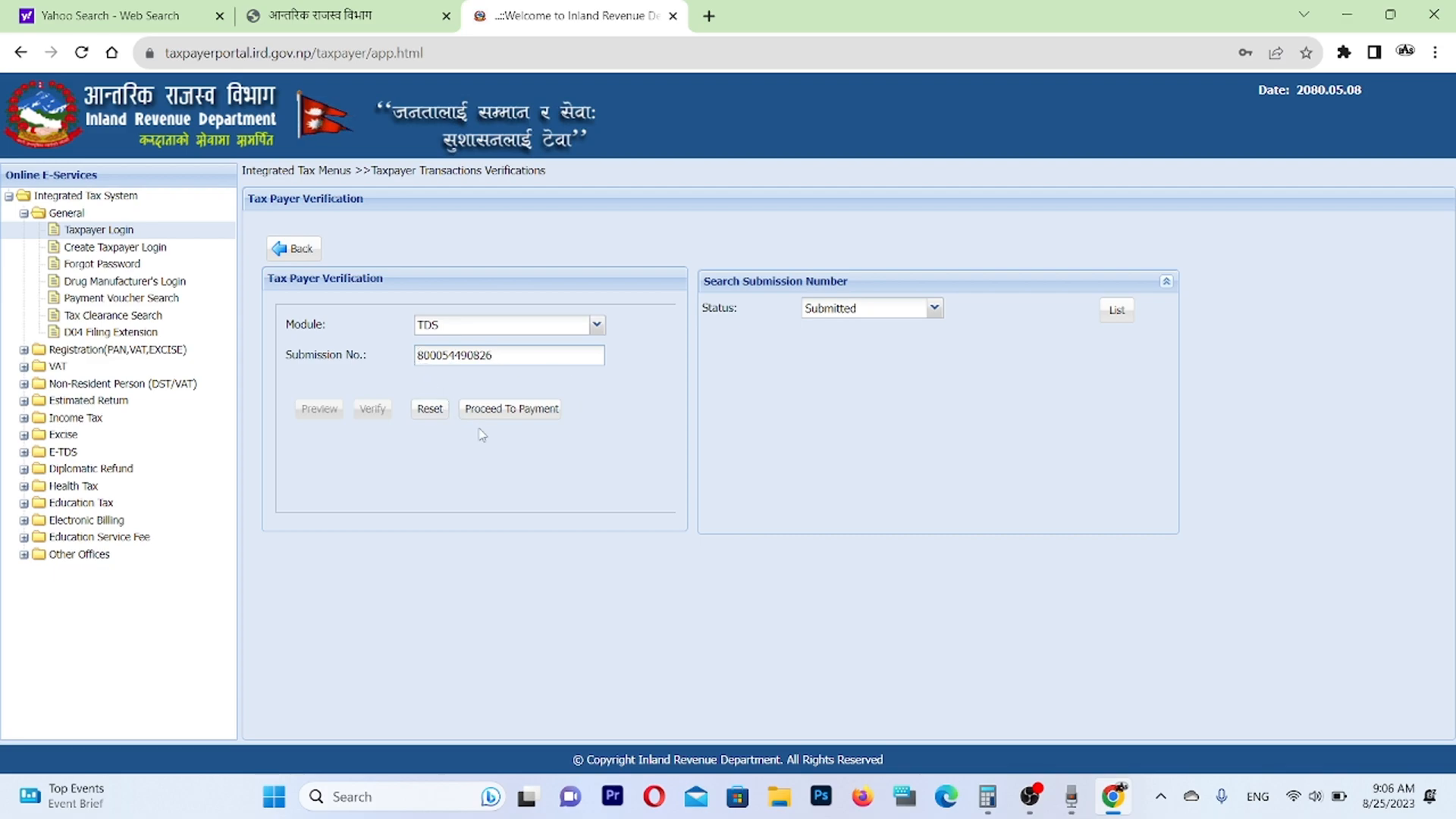
# Verify the TDS return under the entered submission number and dismiss the confirmation.
pyautogui.press('Tab')
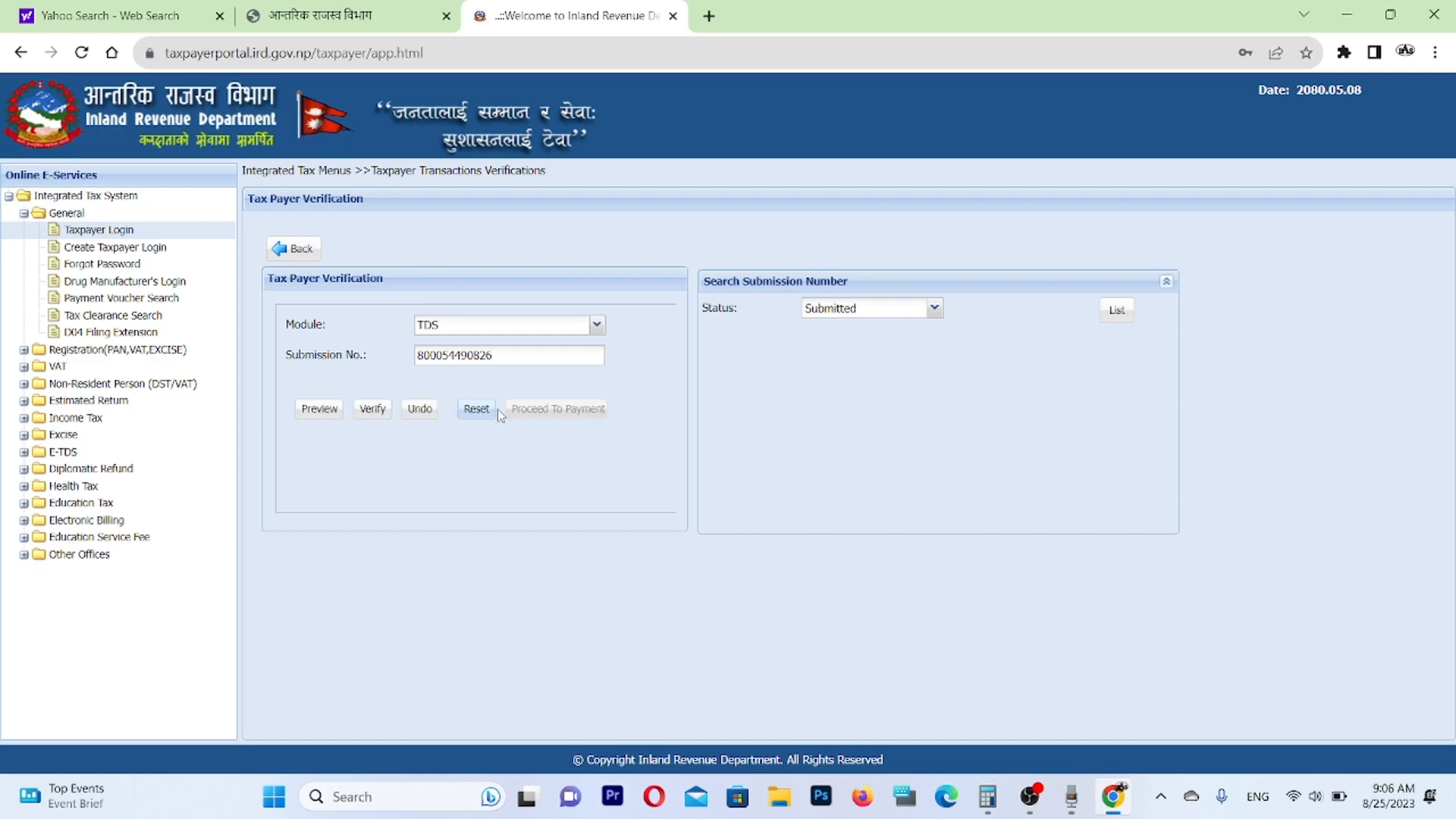
pyautogui.click(367, 414)
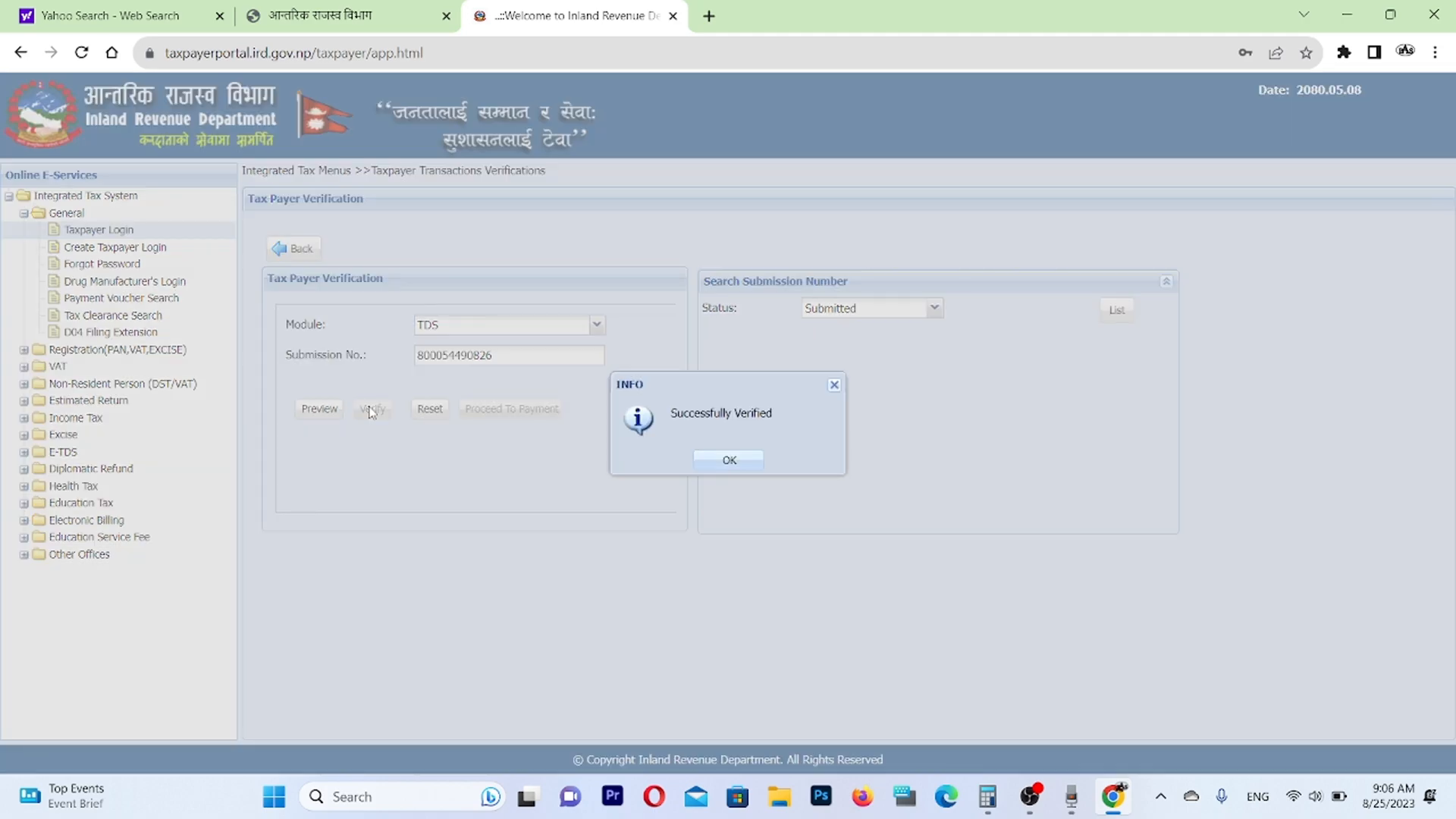
pyautogui.click(729, 460)
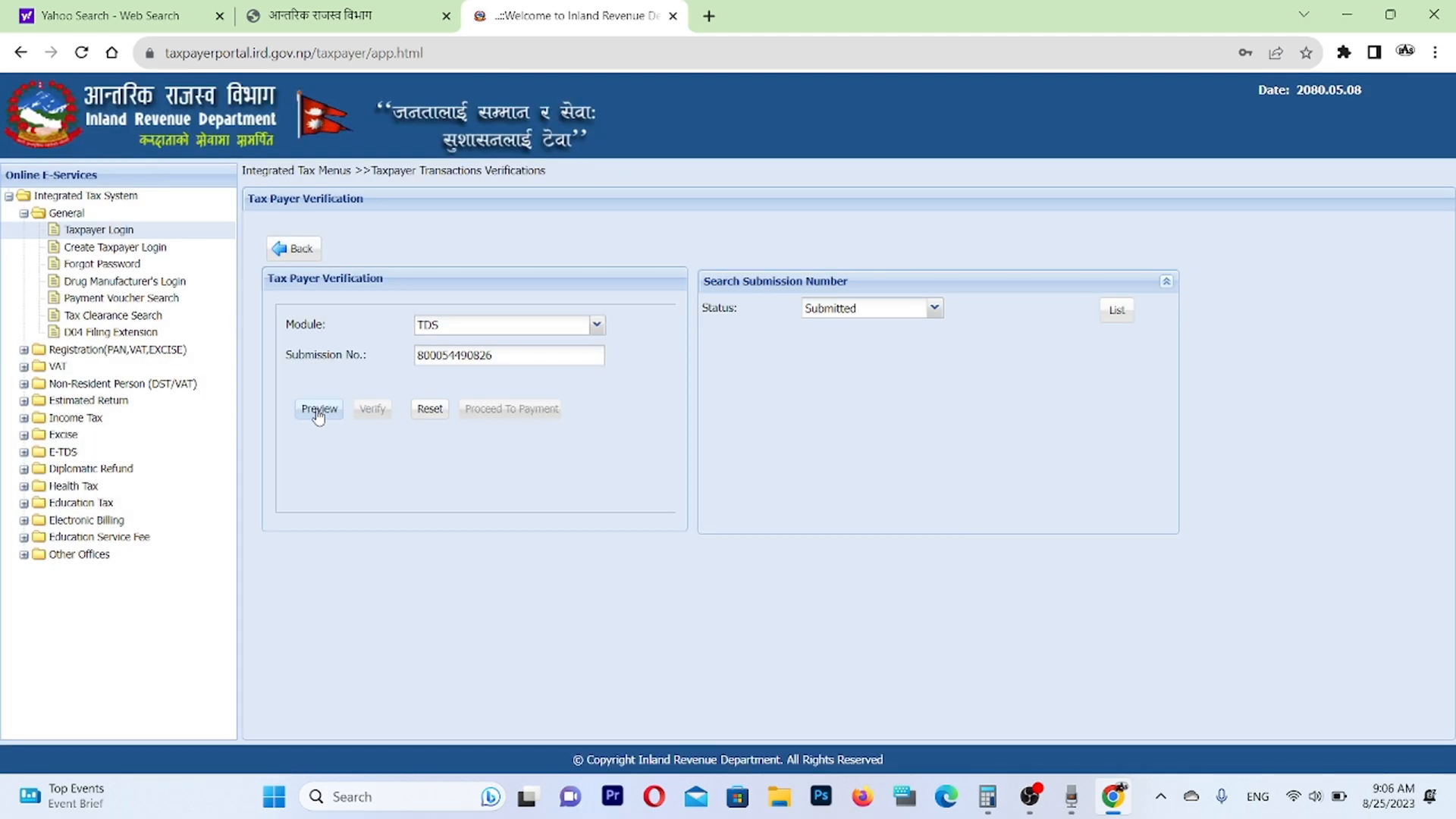
# Preview the verified TDS return report full-screen at 110% and examine its taxpayer details, verification status, transactions and voucher information.
pyautogui.click(319, 413)
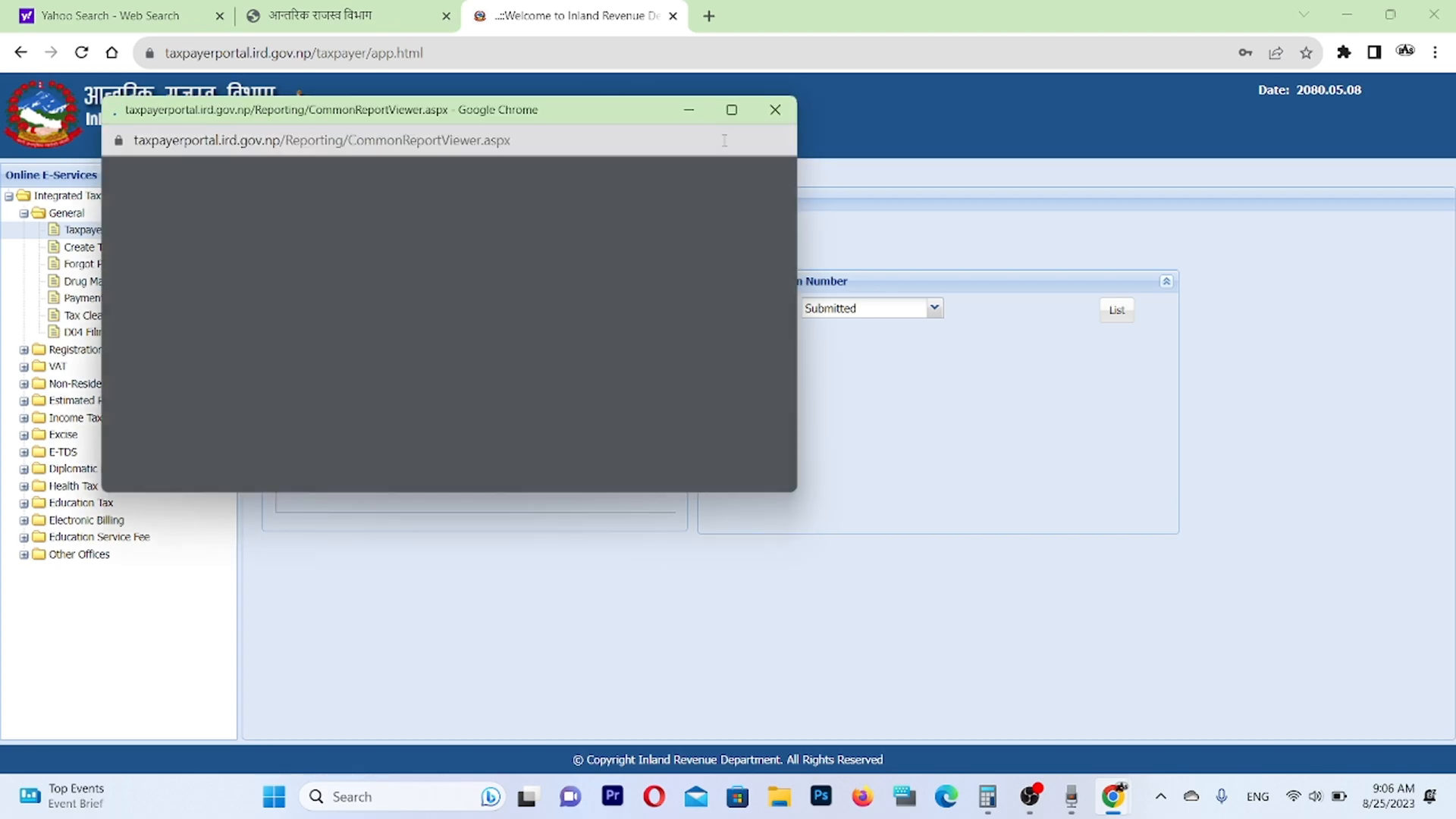
pyautogui.click(732, 110)
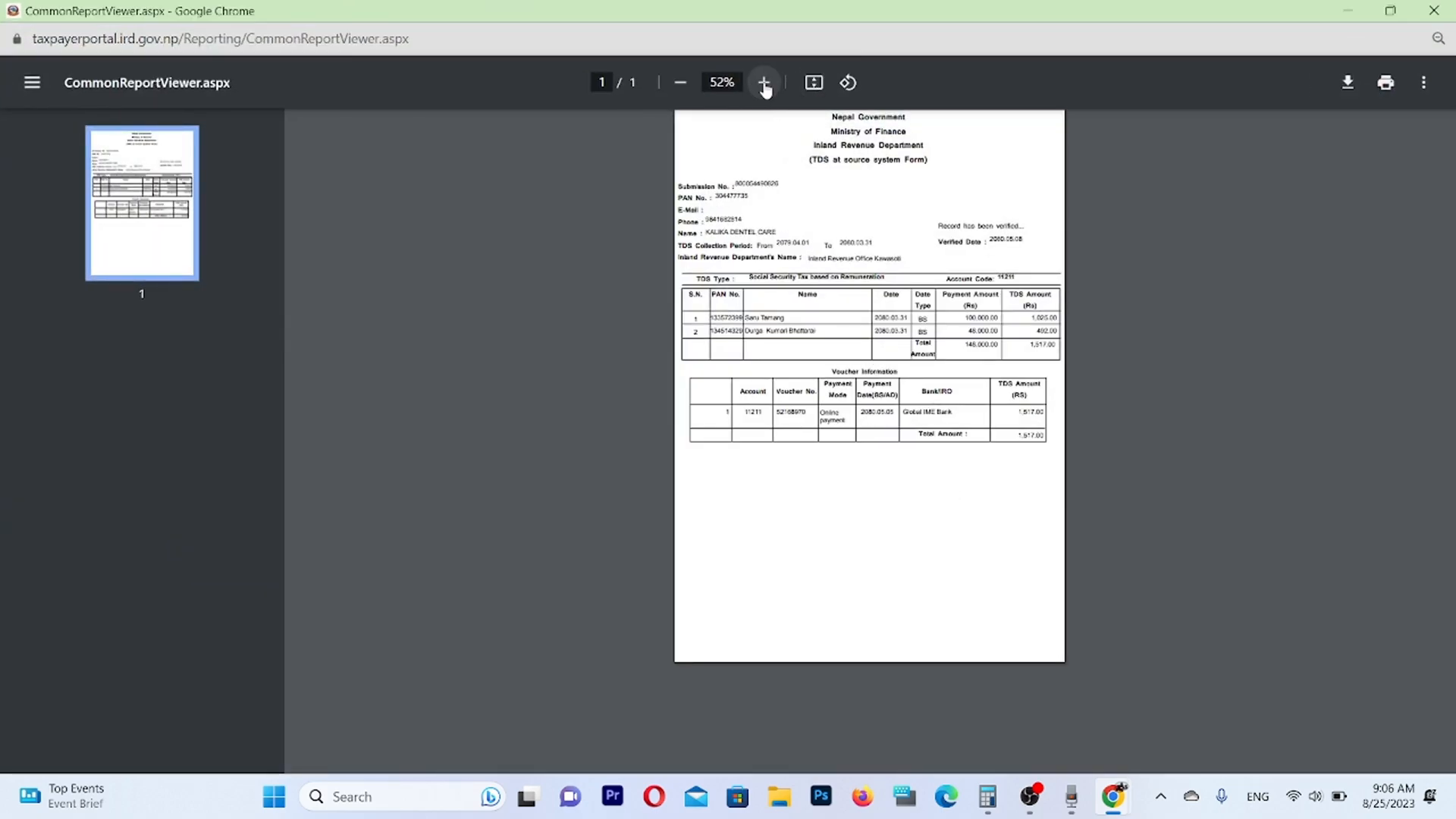
pyautogui.click(763, 82)
pyautogui.click(764, 82)
pyautogui.click(764, 82)
pyautogui.click(764, 82)
pyautogui.click(763, 82)
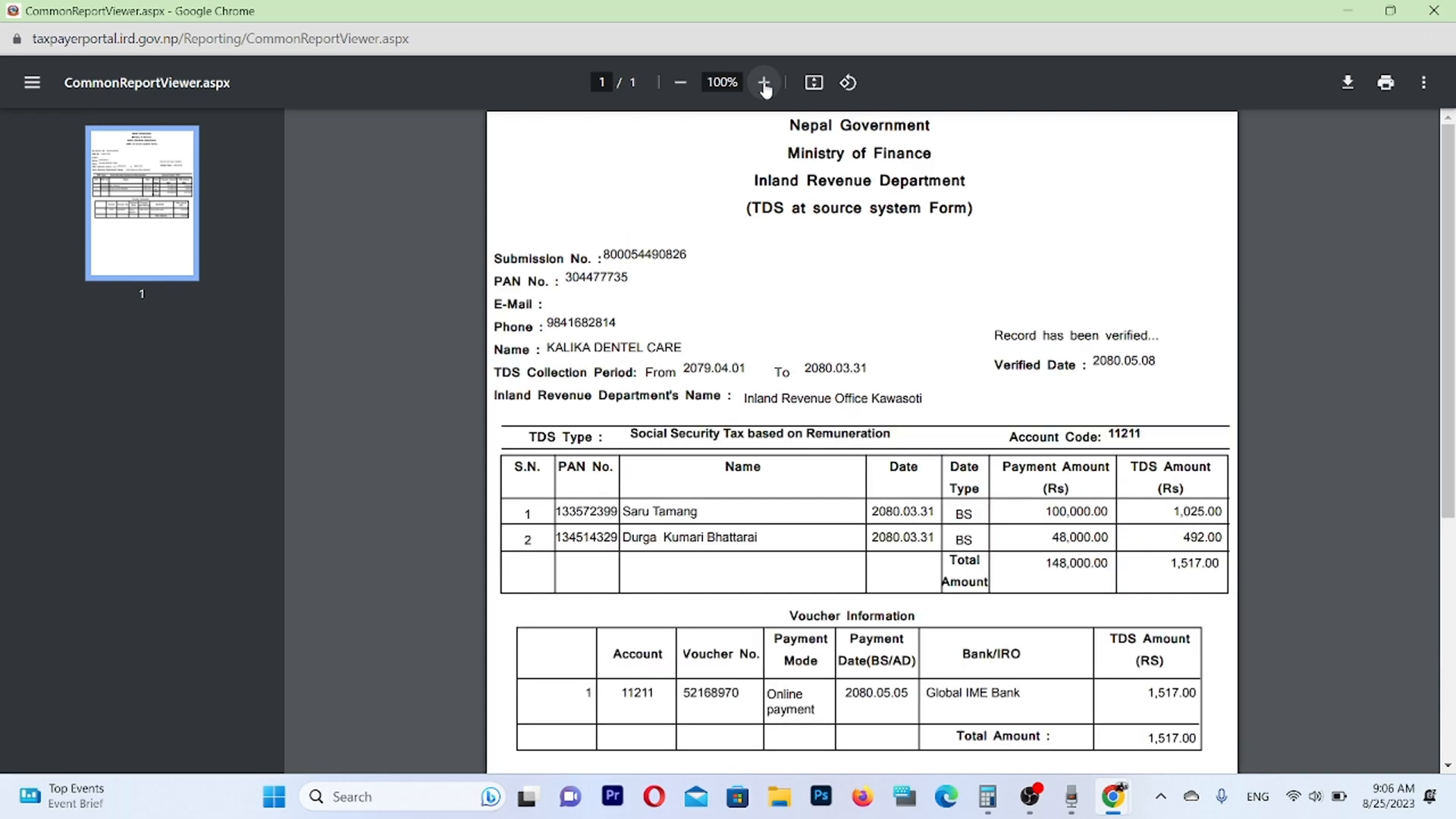
pyautogui.click(764, 82)
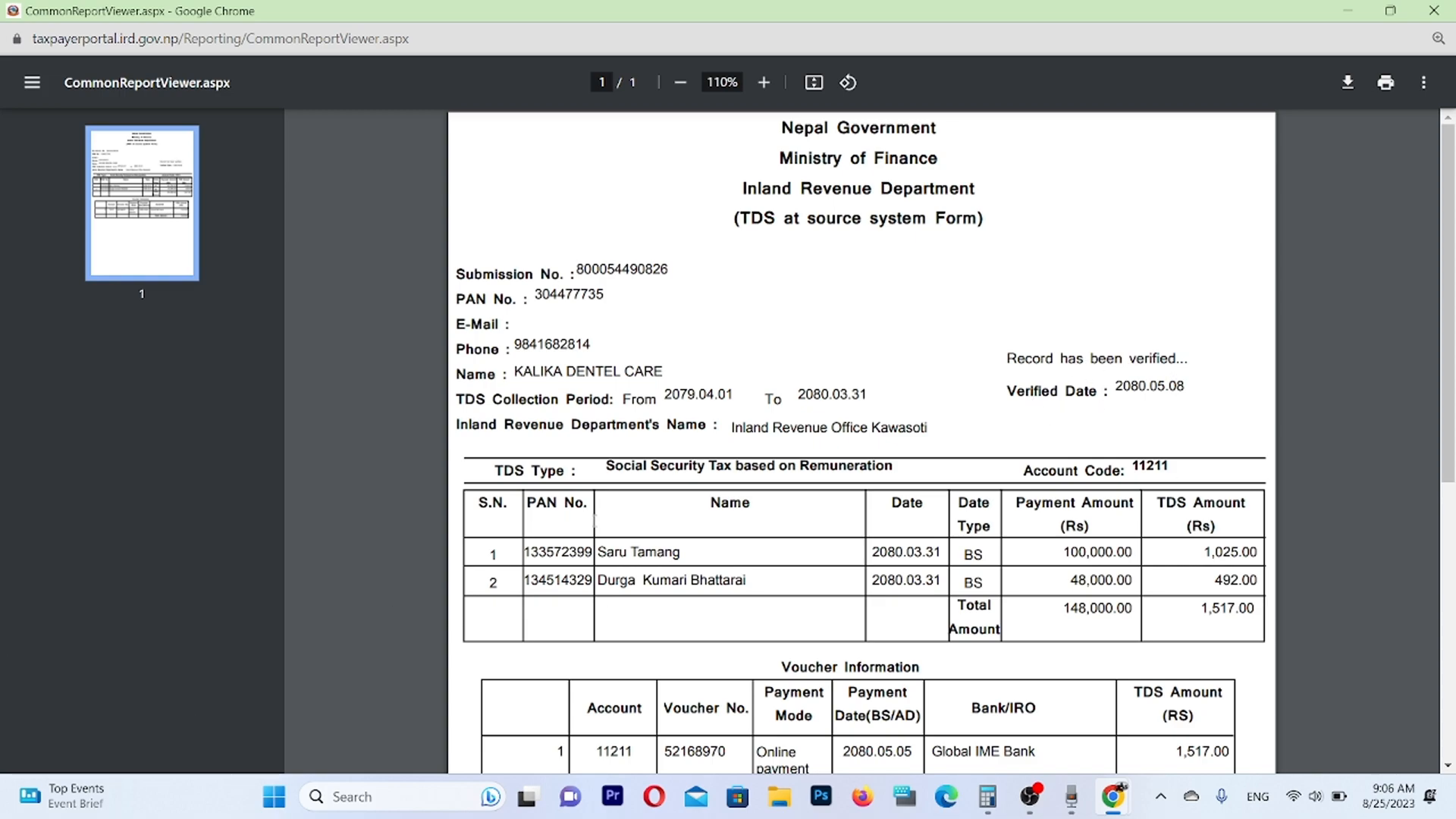
pyautogui.scroll(-3, 606, 751)
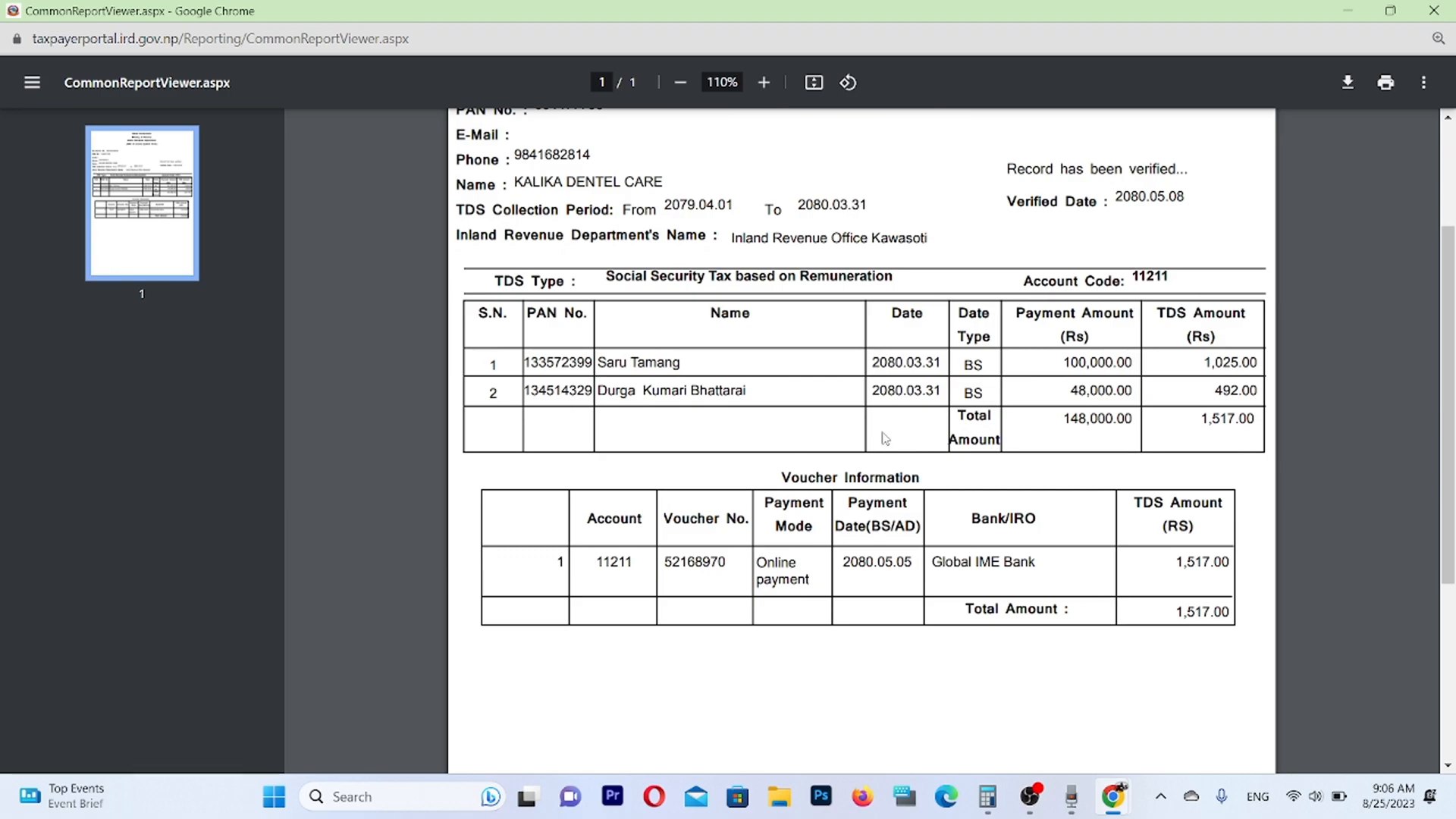
pyautogui.scroll(3, 881, 436)
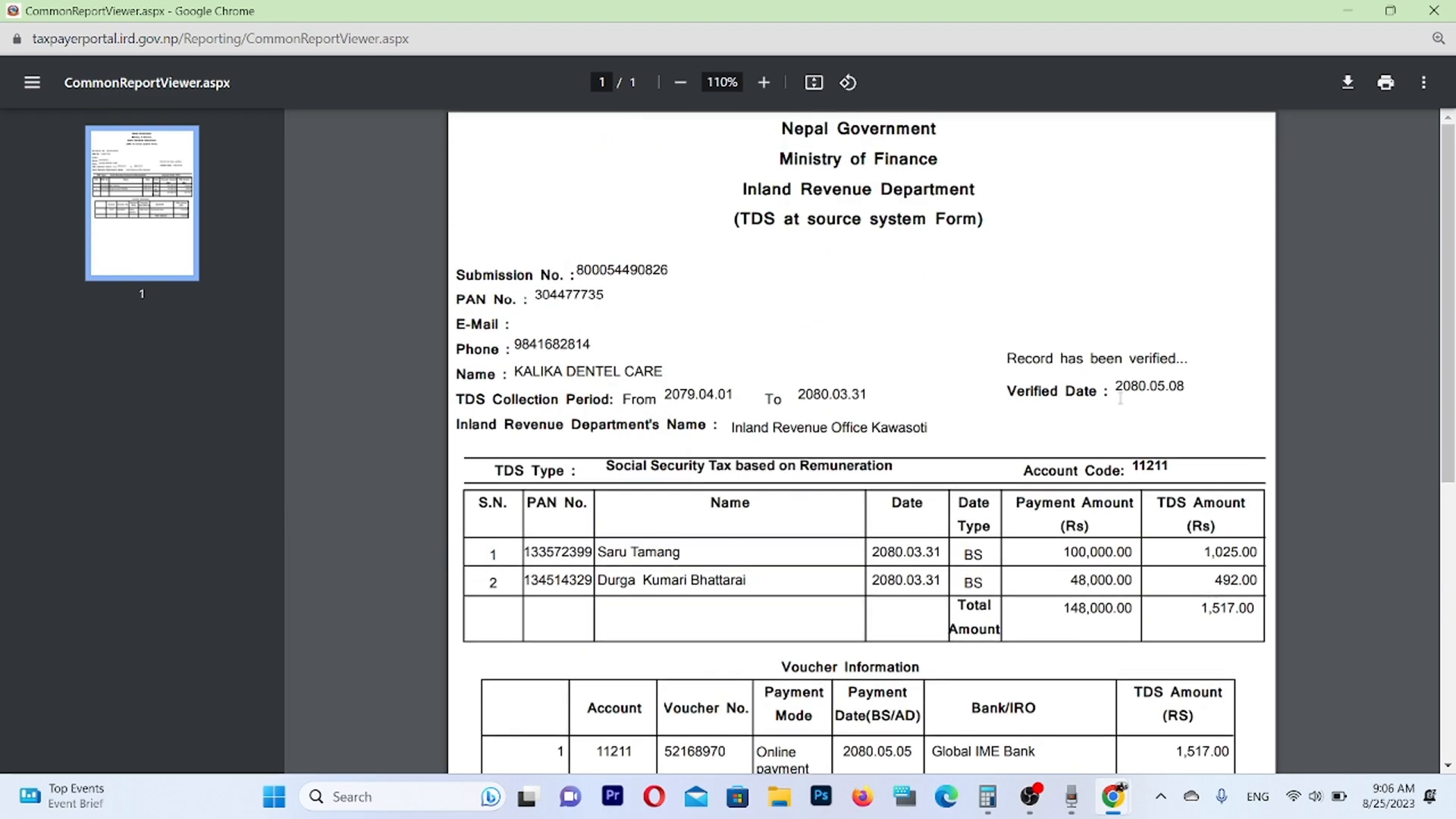